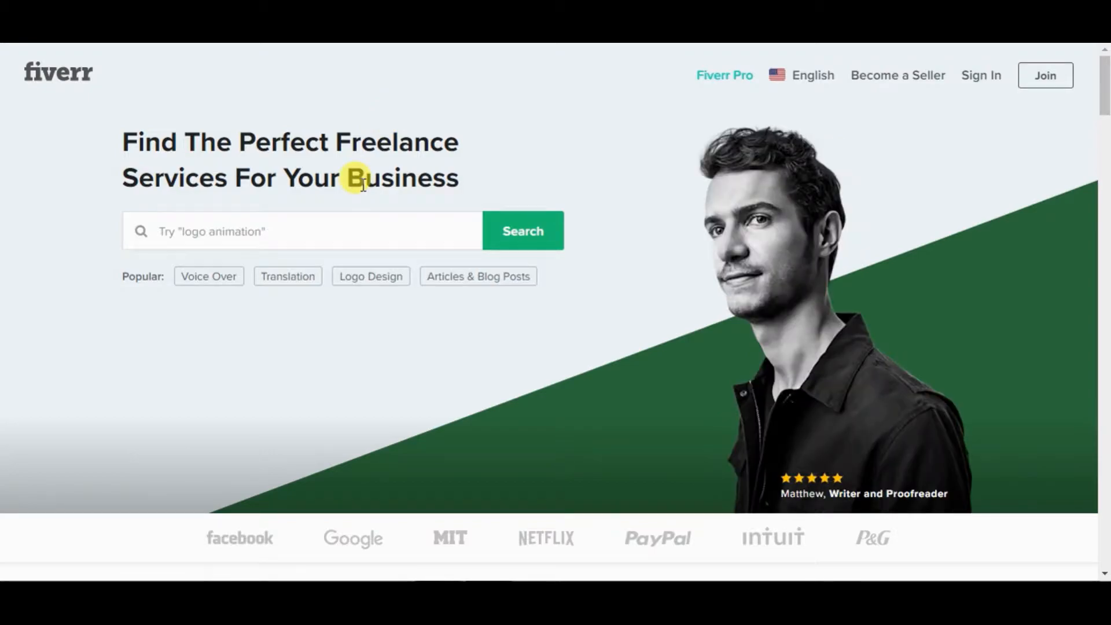
- Search Fiverr for "book cover design" services
left_click(334, 236)
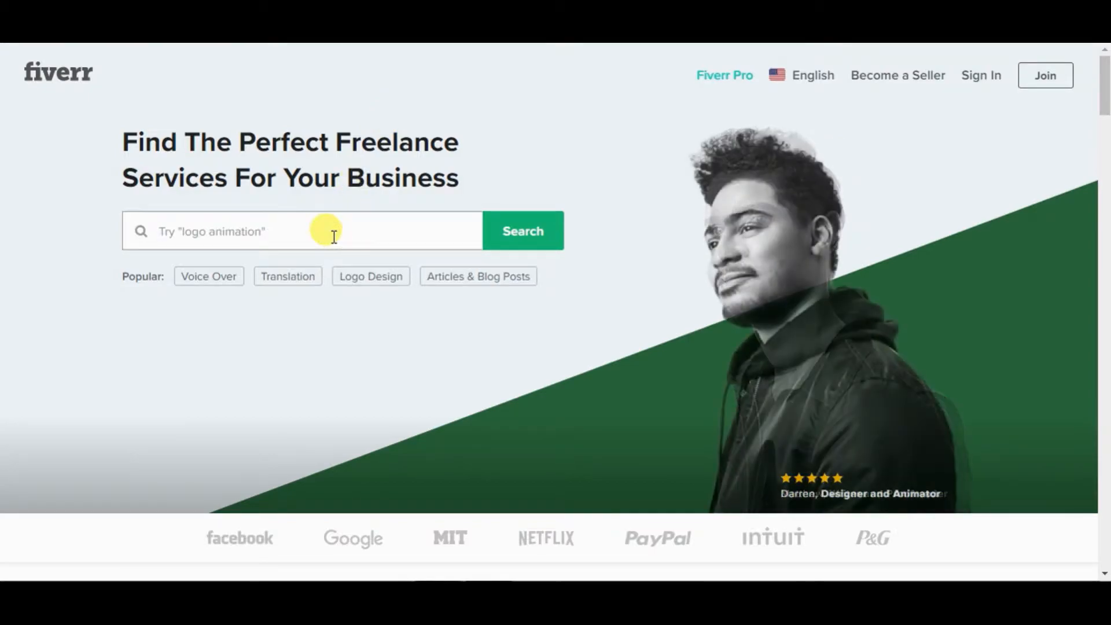
type("book cover design")
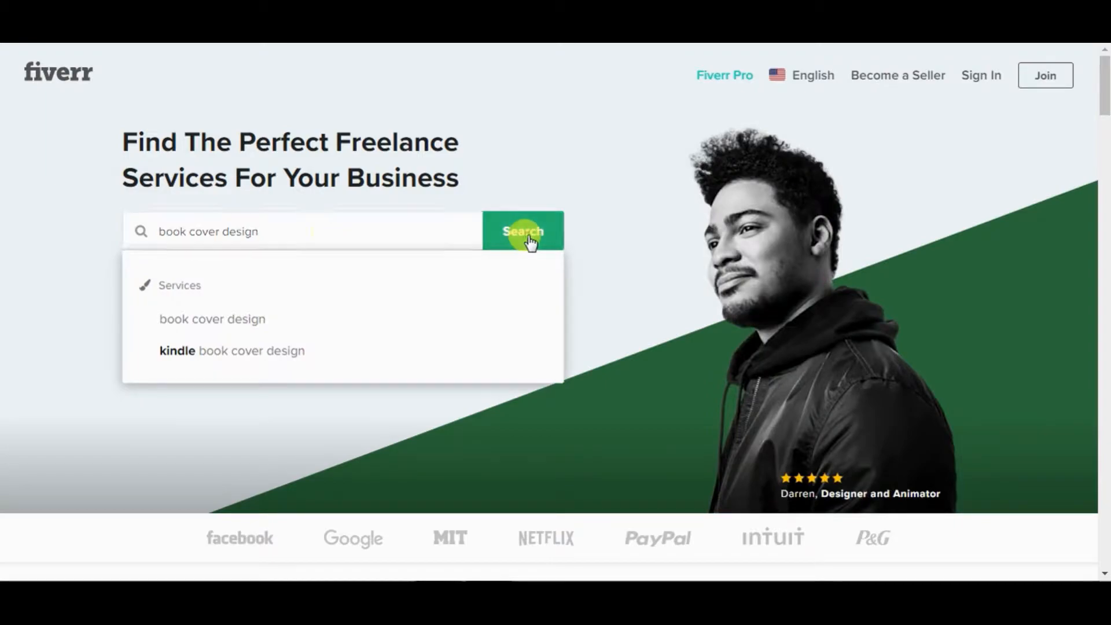
left_click(529, 240)
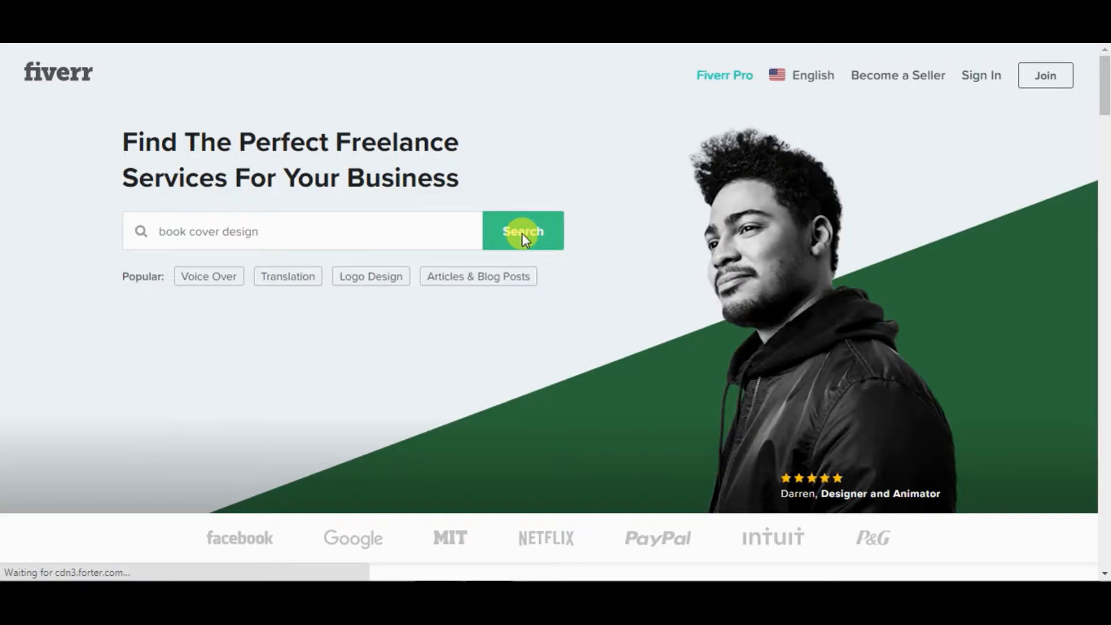
- Open the gig "I will design professional book cover or ebook cover" from the search results in a new tab and switch to it
scroll(540, 294, "down", 5)
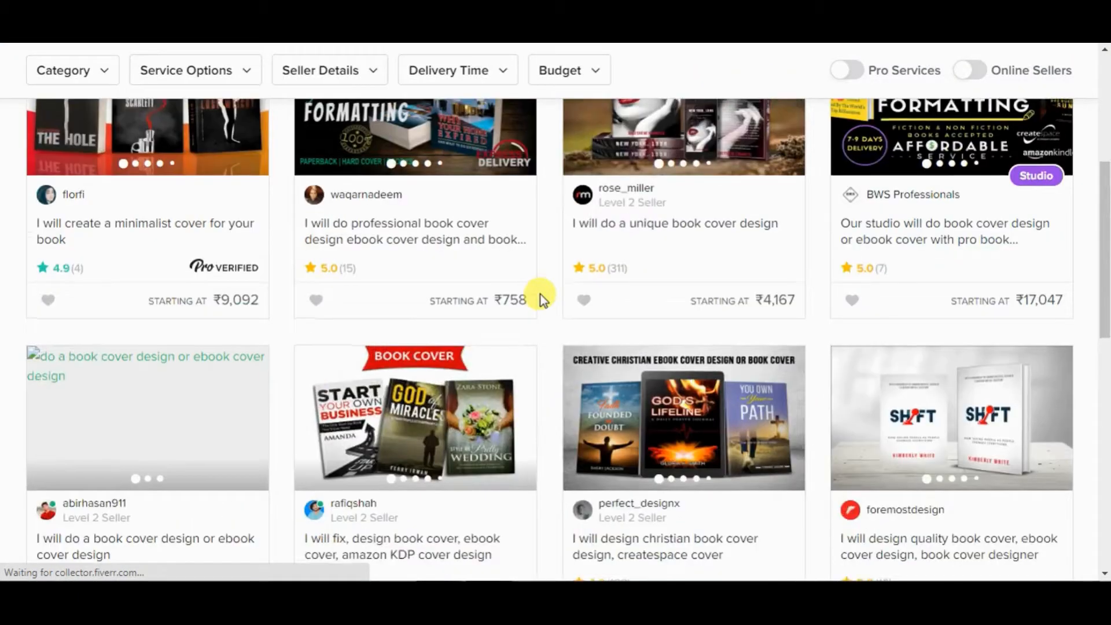
scroll(544, 301, "down", 5)
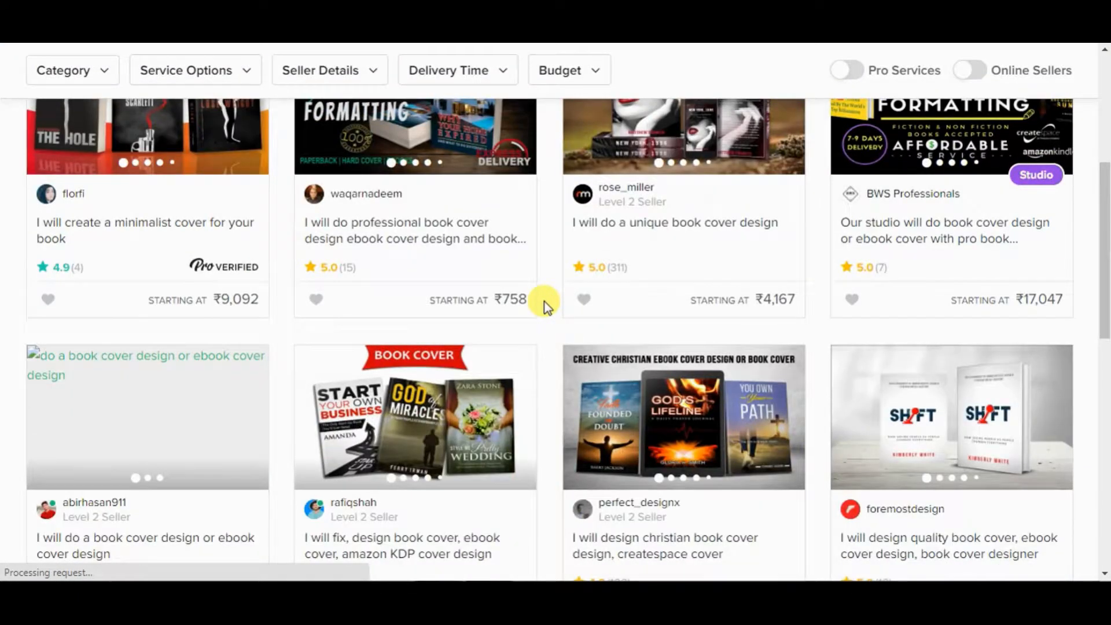
scroll(544, 321, "down", 8)
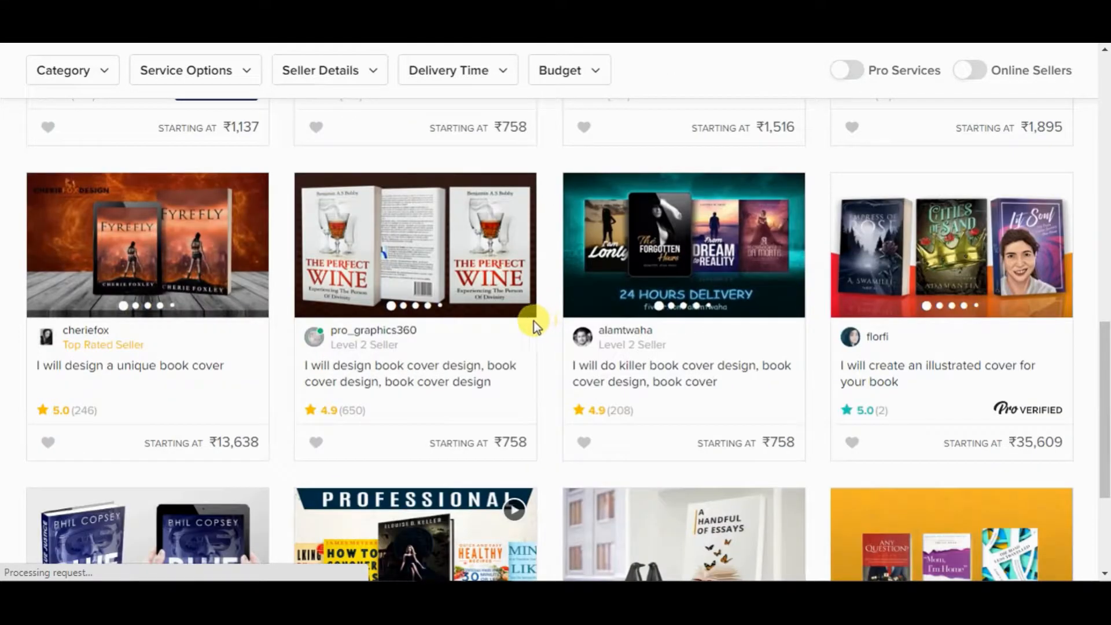
scroll(533, 321, "down", 1)
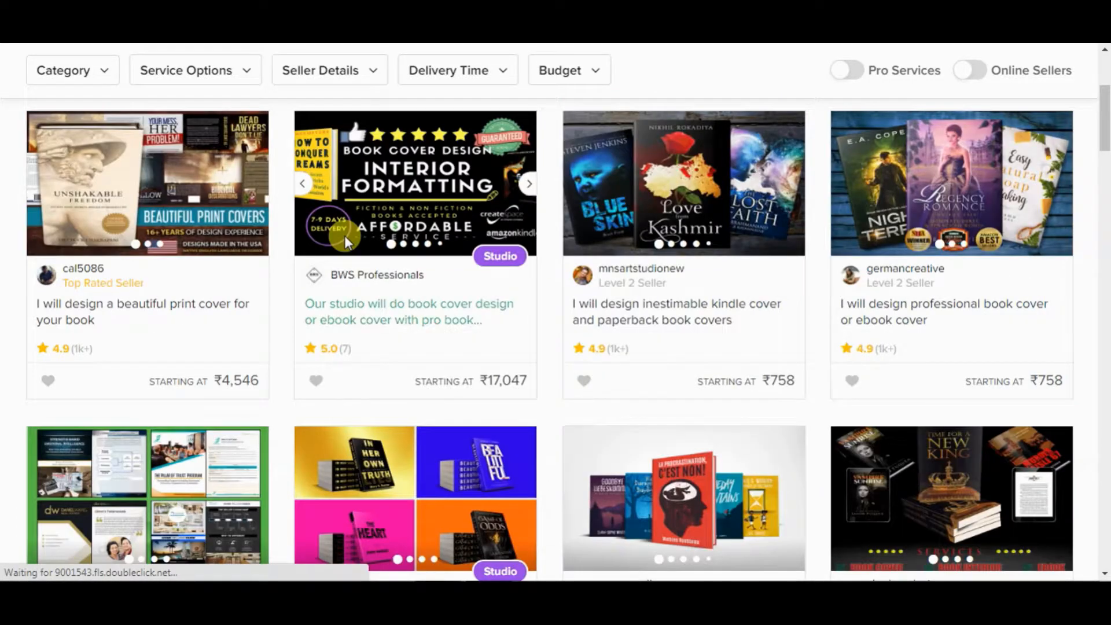
right_click(977, 311)
left_click(1002, 318)
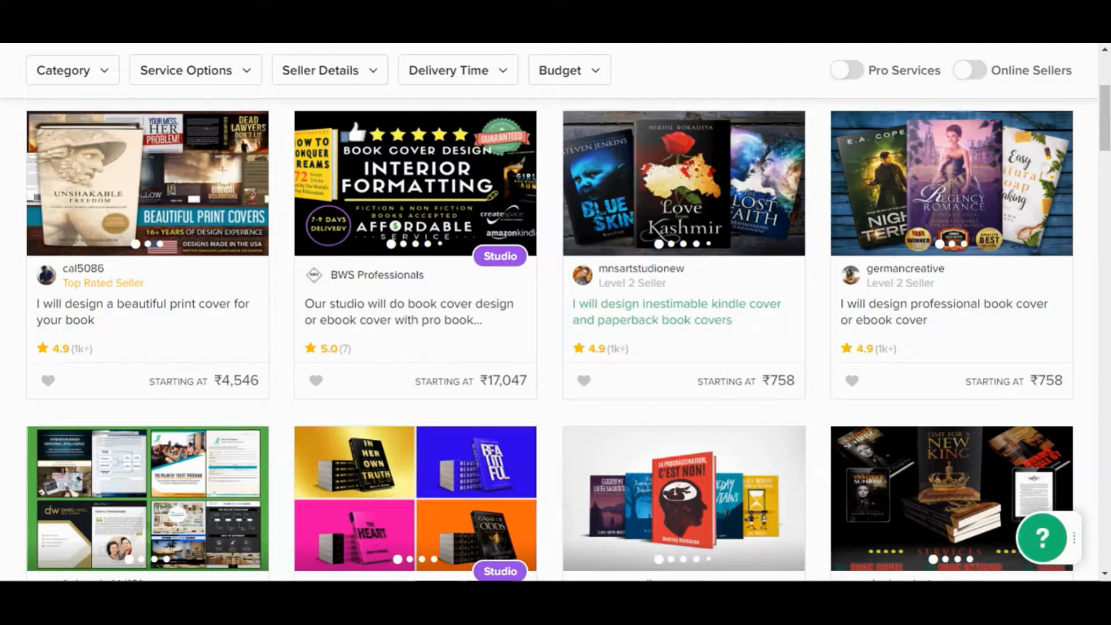
key("ctrl+Tab")
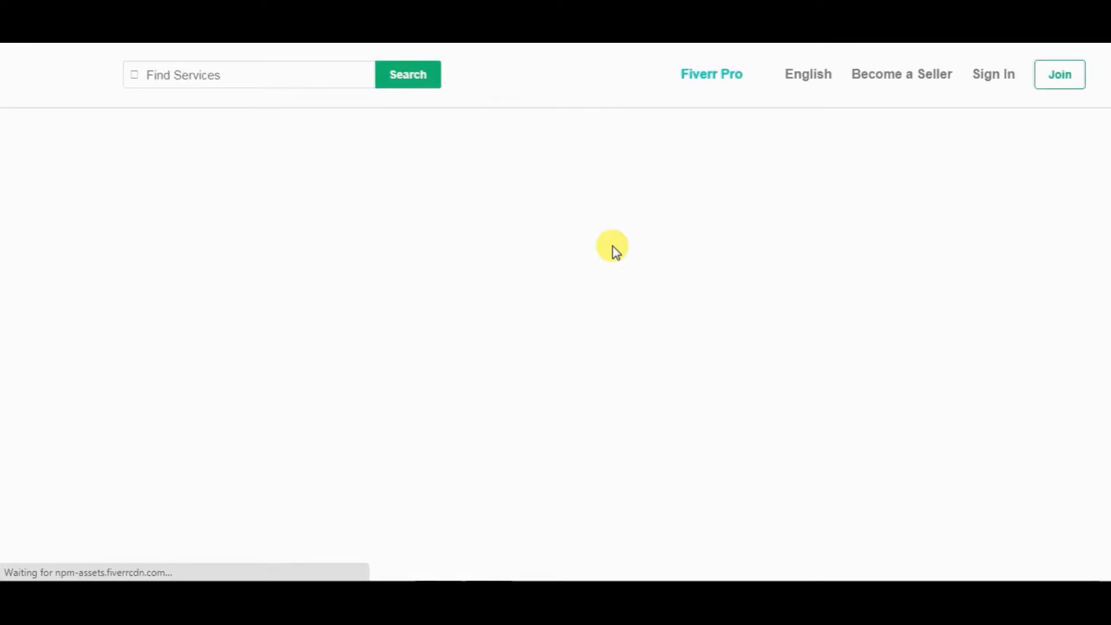
- Review the gig's overview and its About This Gig description, highlighting the passage on what buyers get for $10
scroll(613, 247, "down", 1)
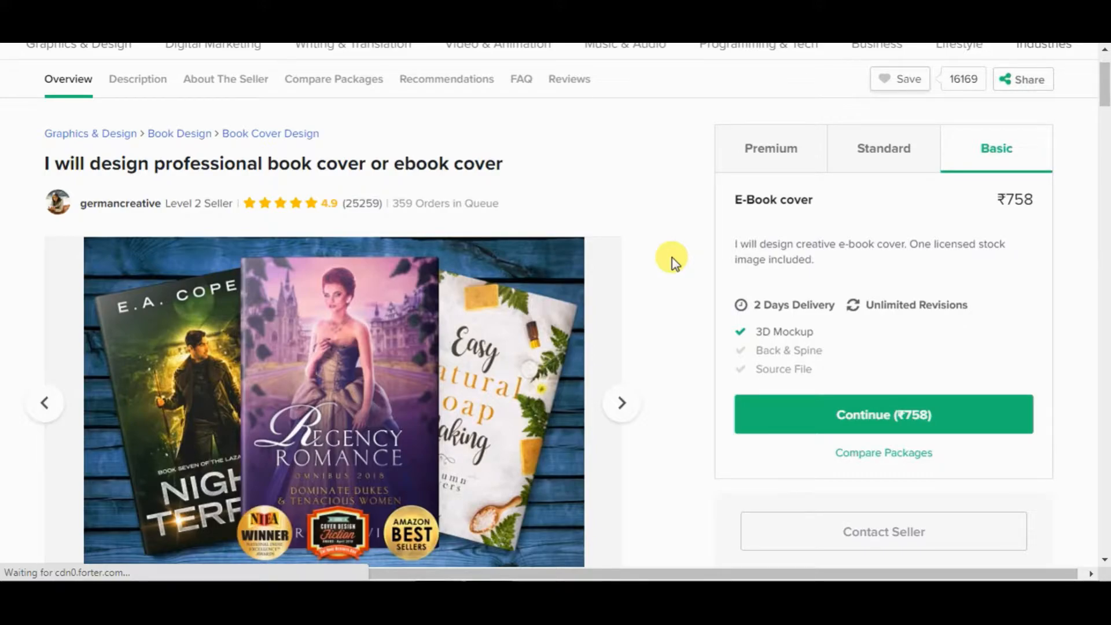
scroll(680, 263, "down", 1)
scroll(682, 268, "up", 1)
scroll(660, 252, "down", 5)
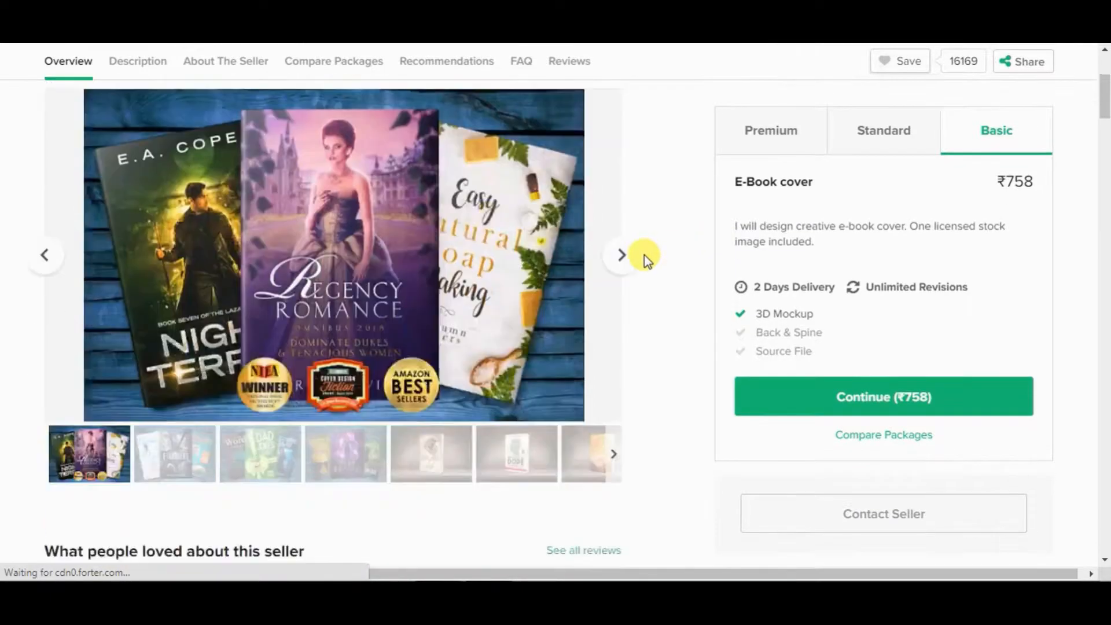
scroll(636, 335, "down", 8)
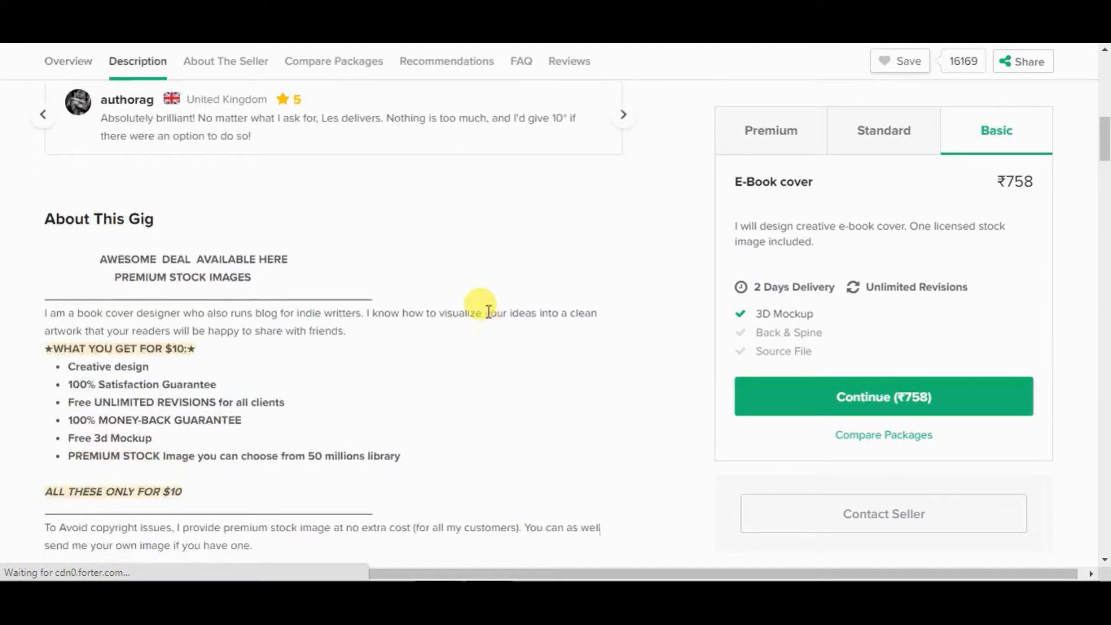
scroll(407, 301, "down", 2)
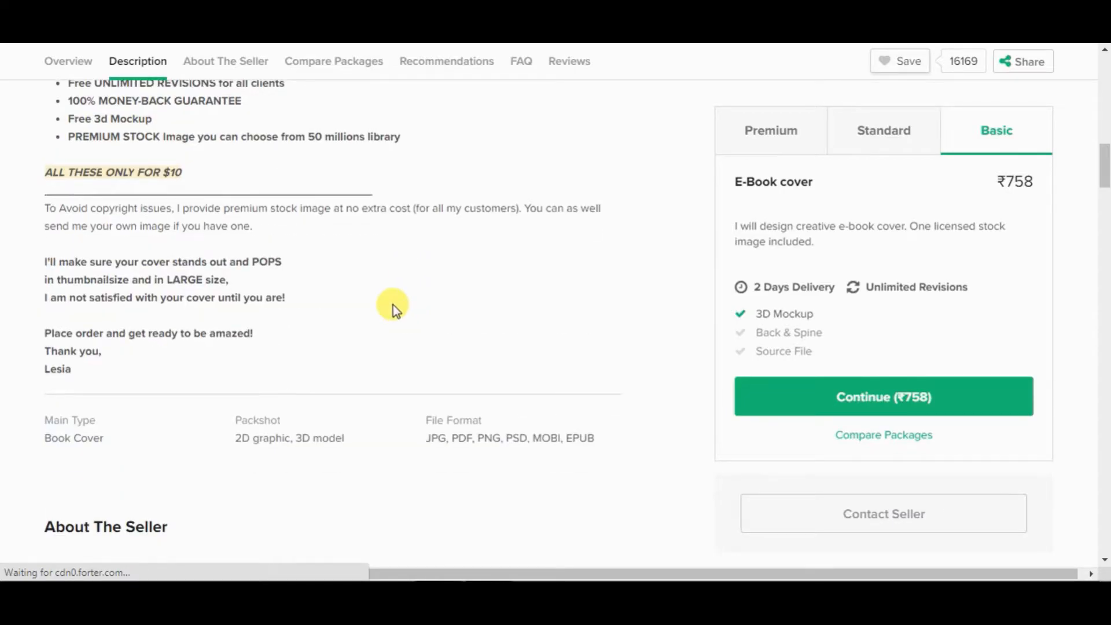
scroll(393, 307, "up", 4)
scroll(411, 318, "up", 1)
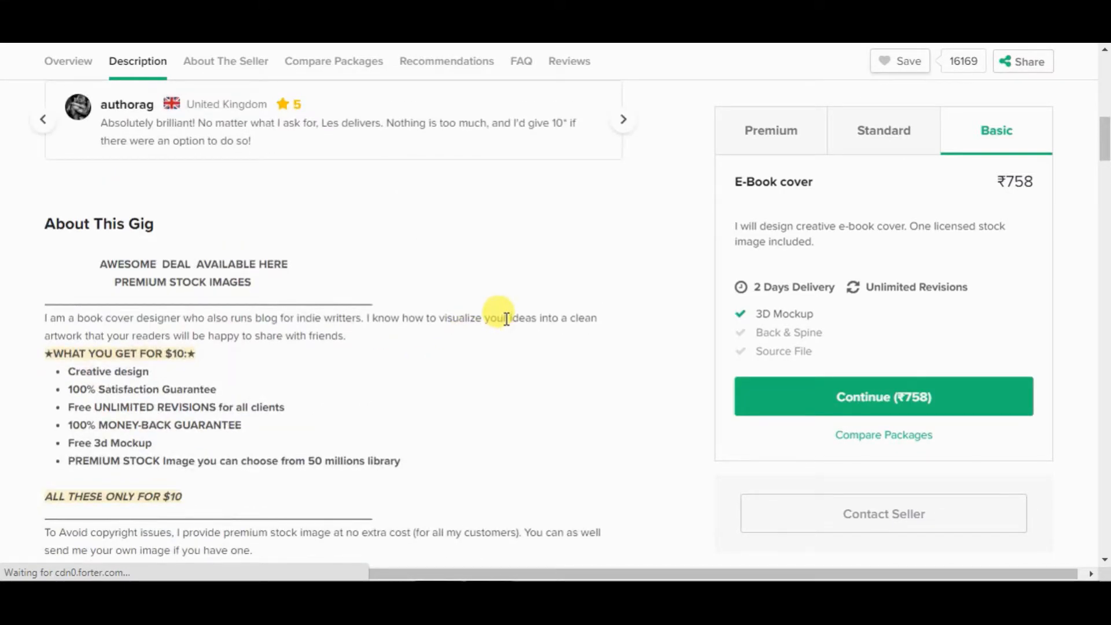
left_click_drag(43, 321, 256, 484)
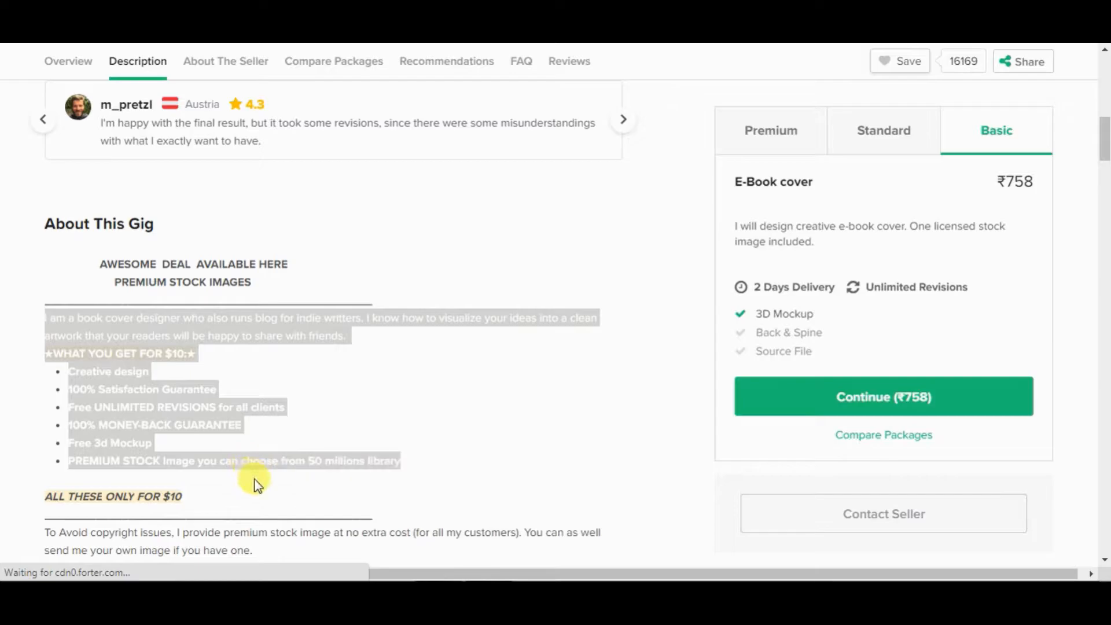
left_click(455, 409)
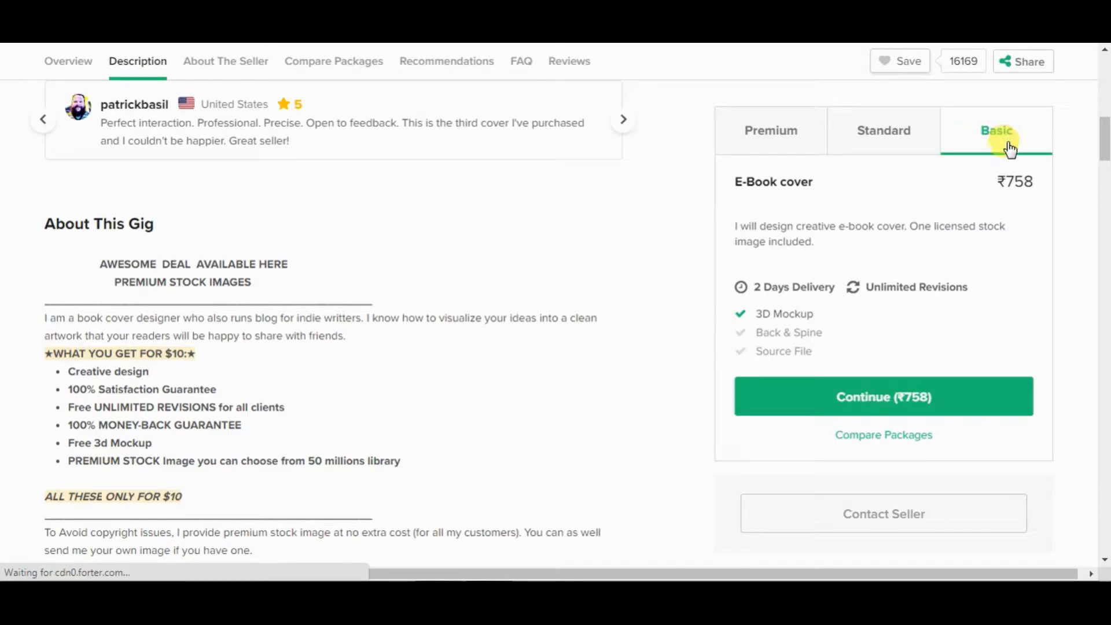
- Compare the gig's Standard, Premium and Basic packages and show the next sample image in its book cover gallery
left_click(885, 138)
left_click(767, 141)
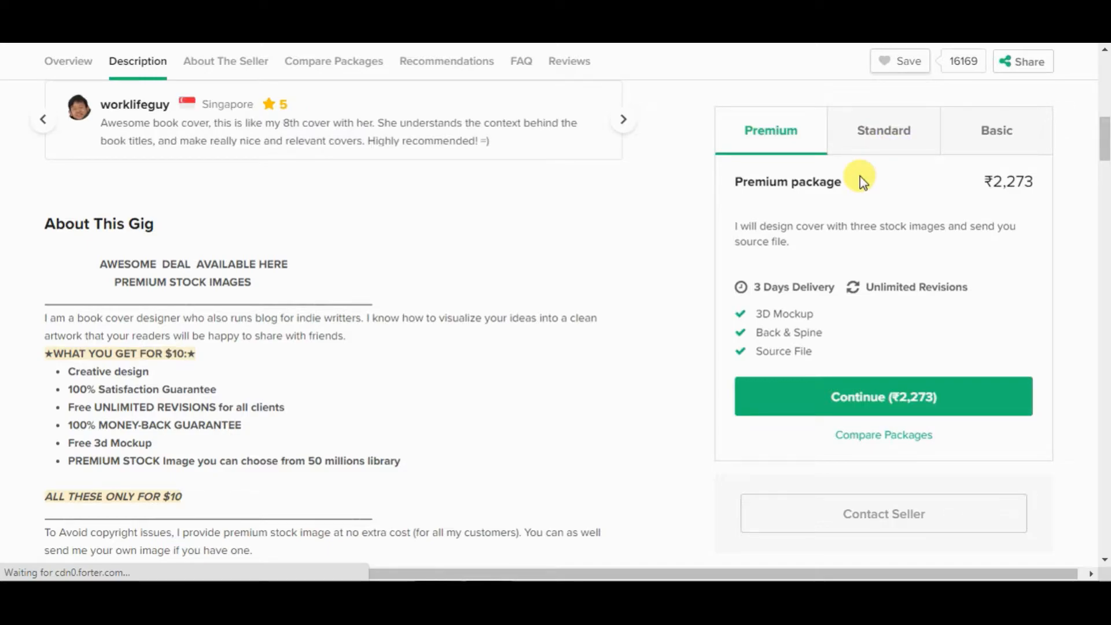
left_click(893, 141)
left_click(975, 138)
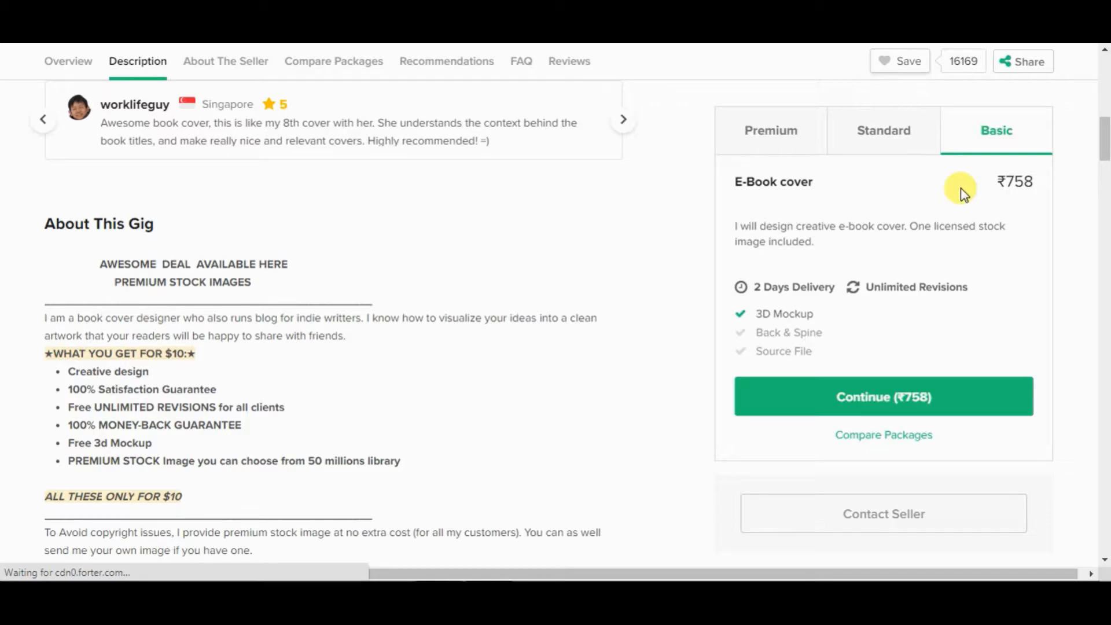
scroll(622, 323, "up", 8)
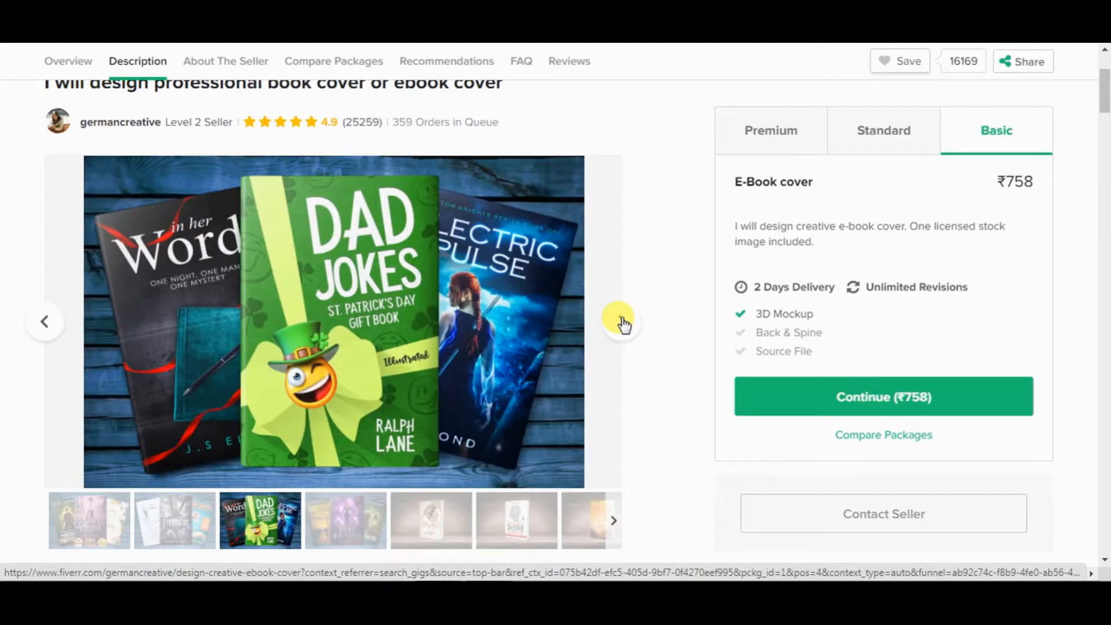
left_click(622, 322)
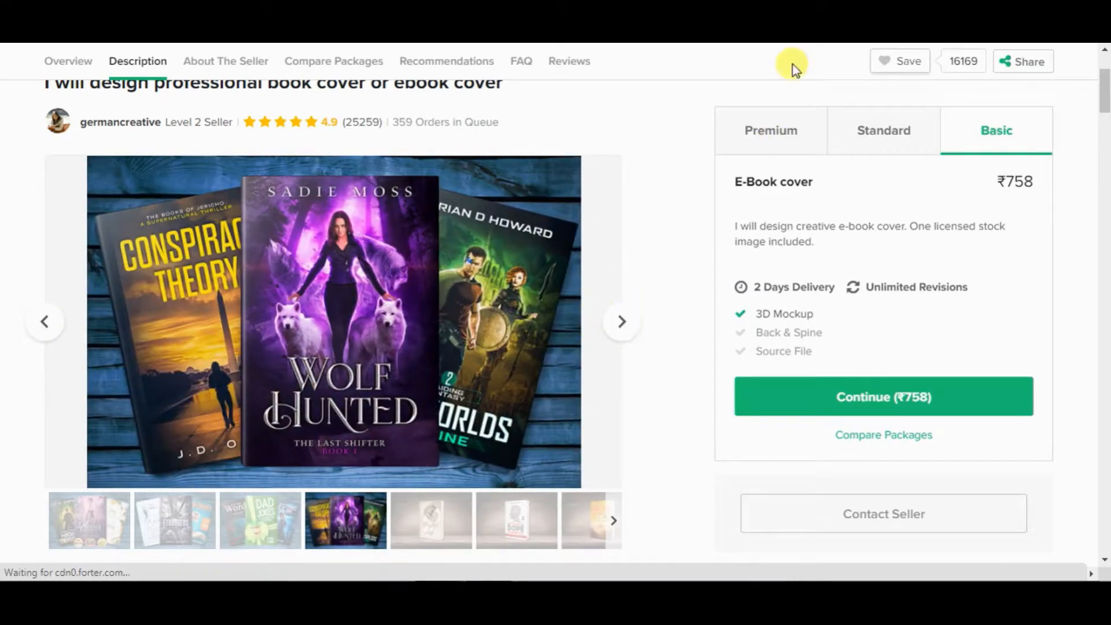
- Switch to Canva's Book Cover Templates page and look through the available cover designs
left_click(753, 14)
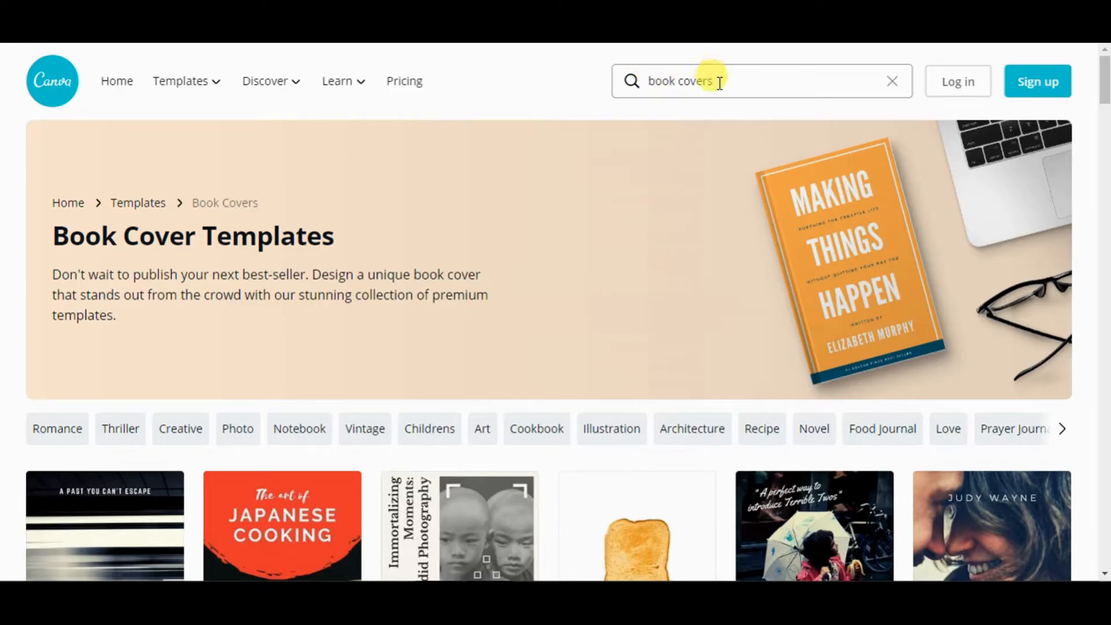
scroll(709, 174, "down", 5)
scroll(710, 185, "down", 7)
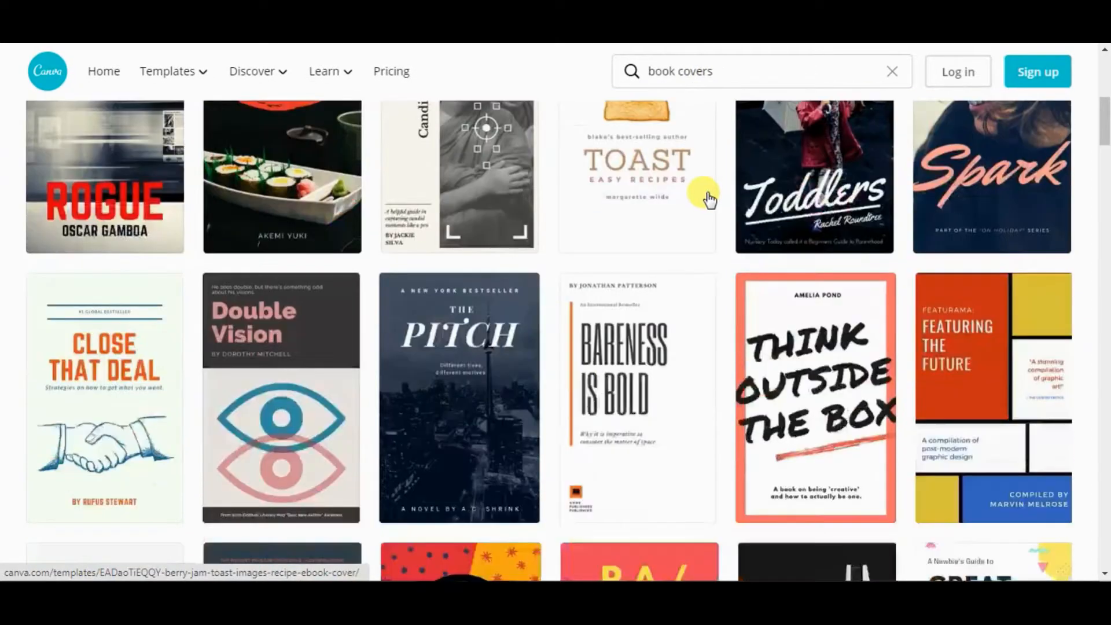
scroll(660, 232, "down", 5)
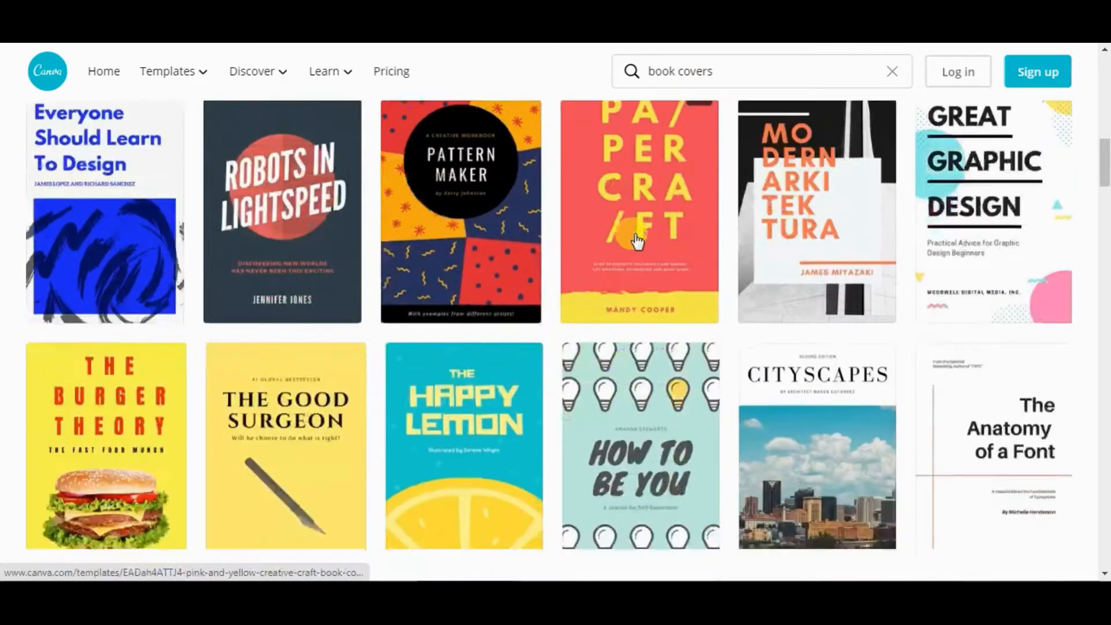
scroll(637, 239, "down", 7)
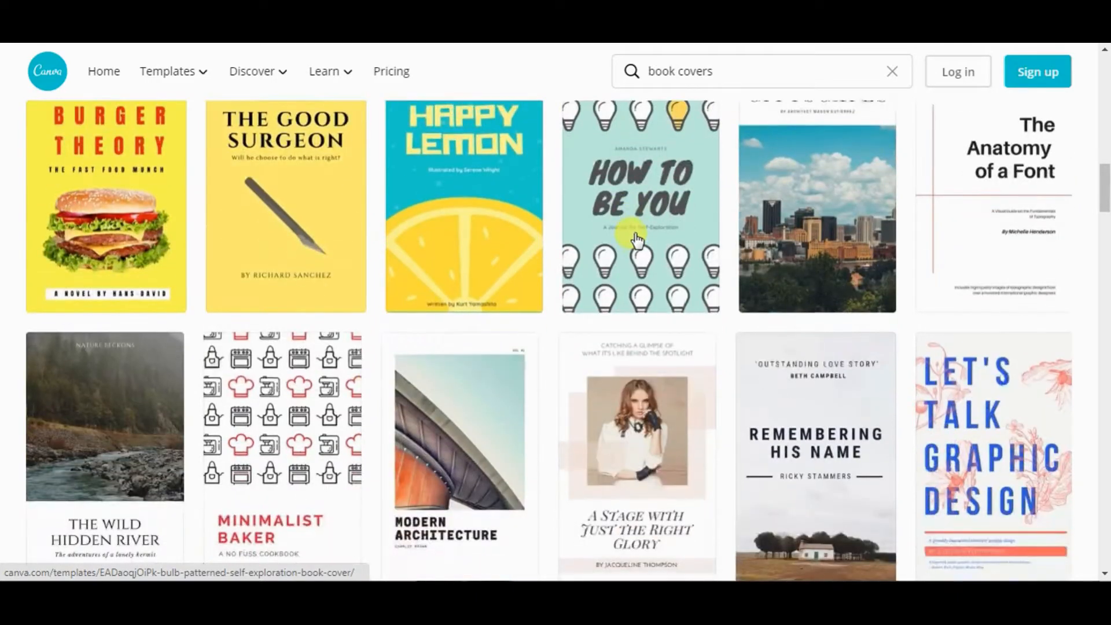
scroll(640, 232, "down", 2)
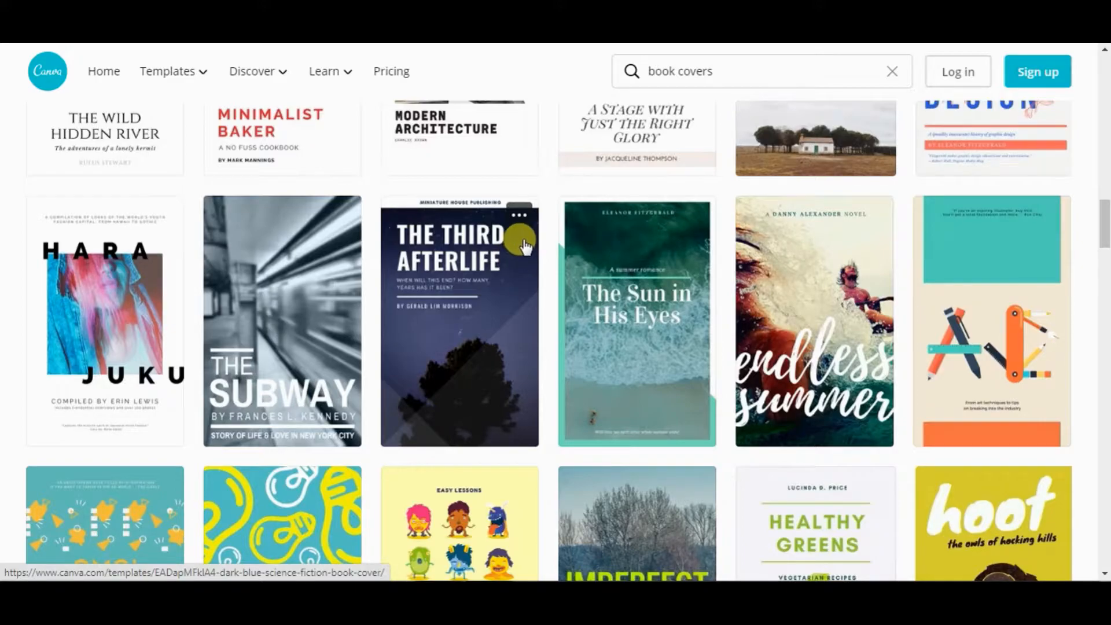
scroll(579, 249, "down", 4)
scroll(579, 260, "down", 4)
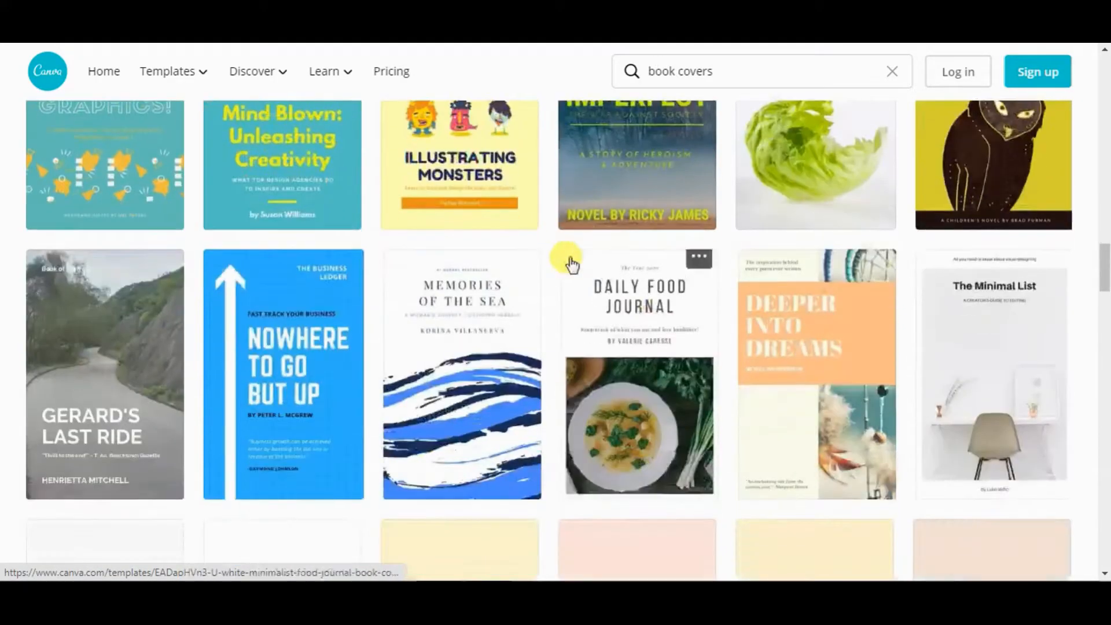
scroll(405, 261, "down", 3)
scroll(318, 266, "down", 4)
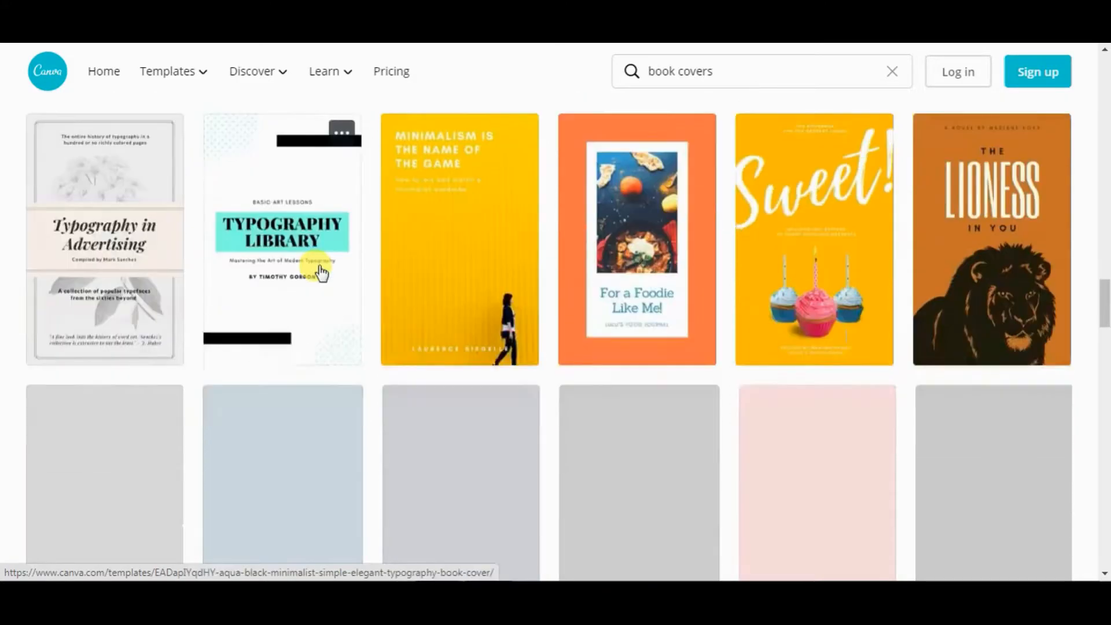
scroll(324, 271, "down", 3)
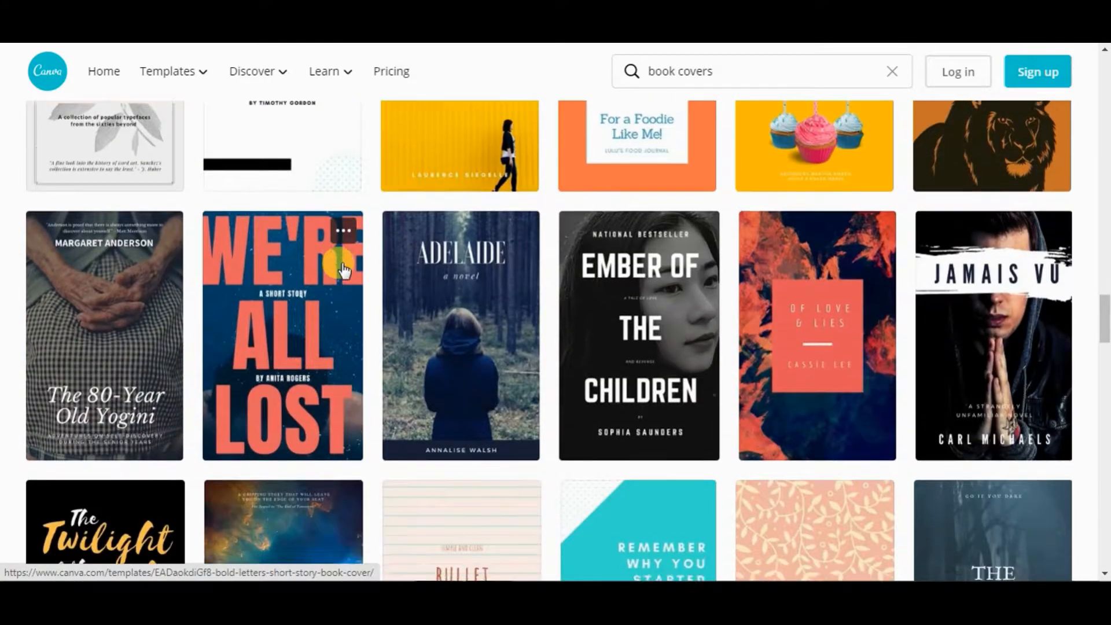
scroll(344, 269, "down", 5)
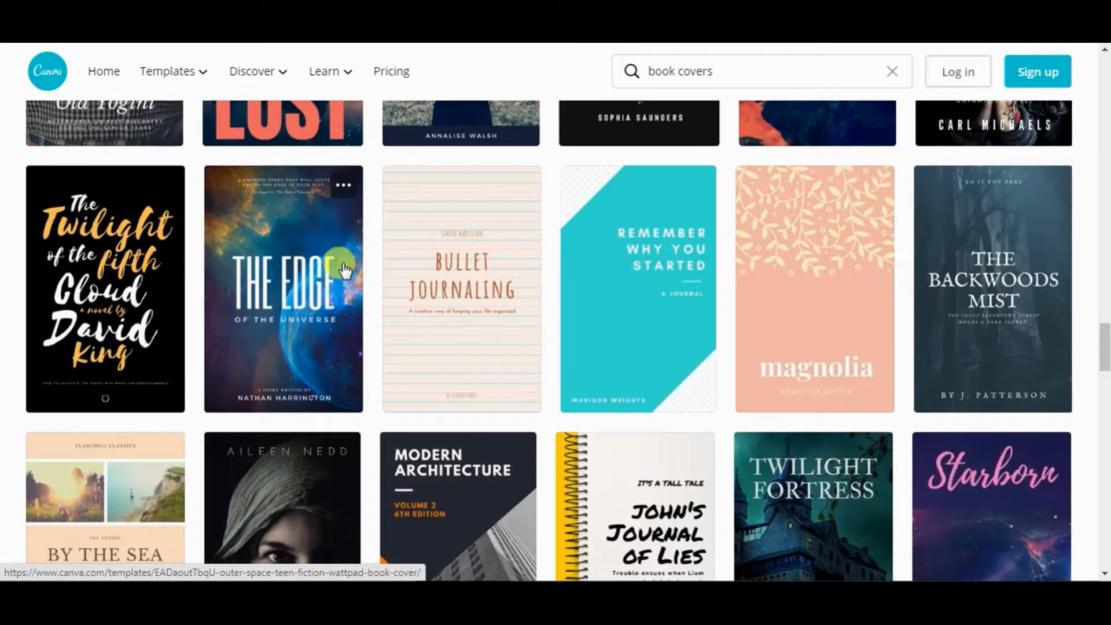
scroll(344, 270, "down", 3)
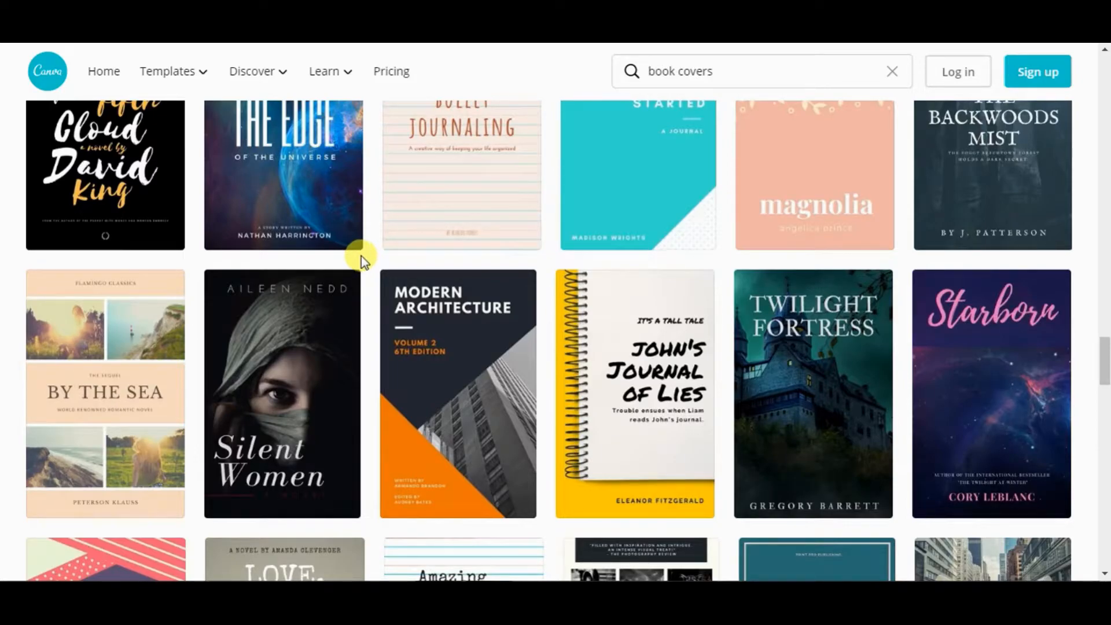
scroll(360, 255, "down", 3)
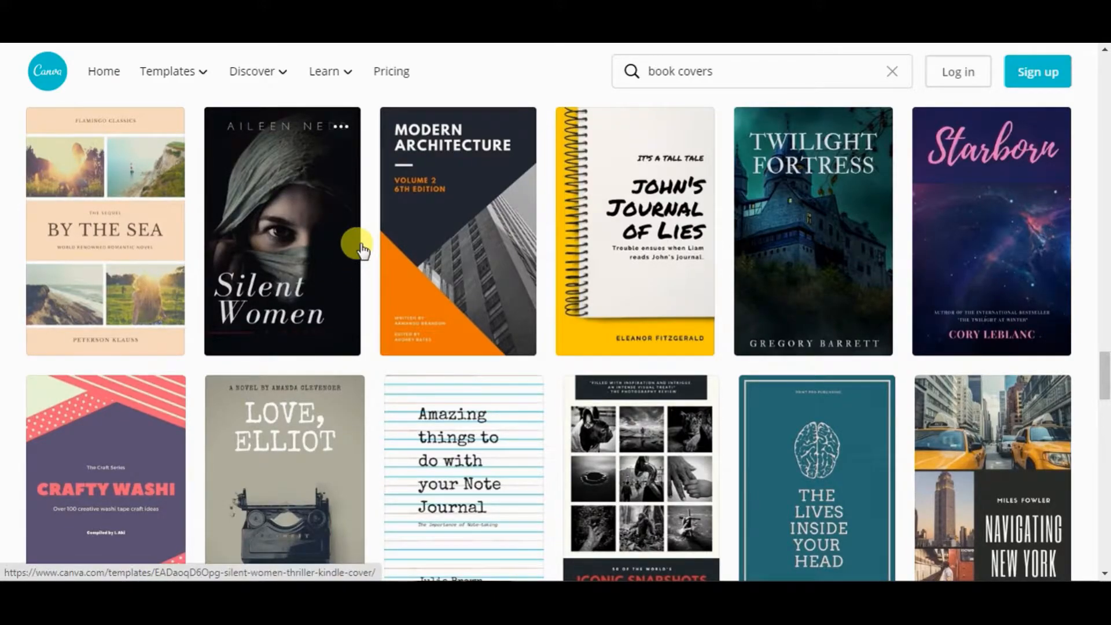
scroll(359, 249, "down", 2)
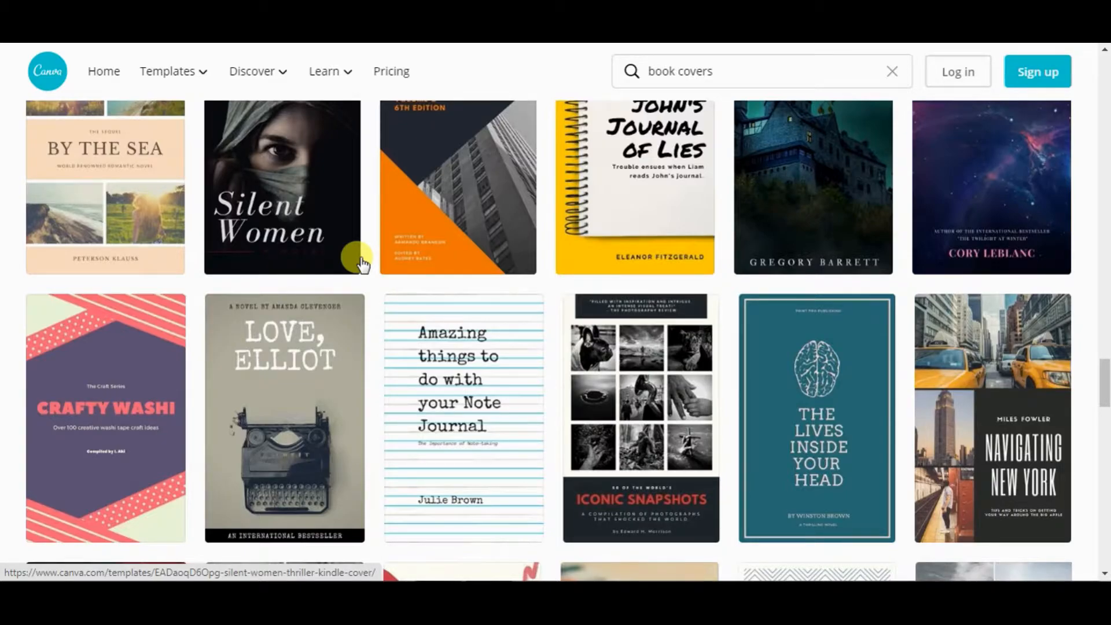
scroll(359, 264, "down", 4)
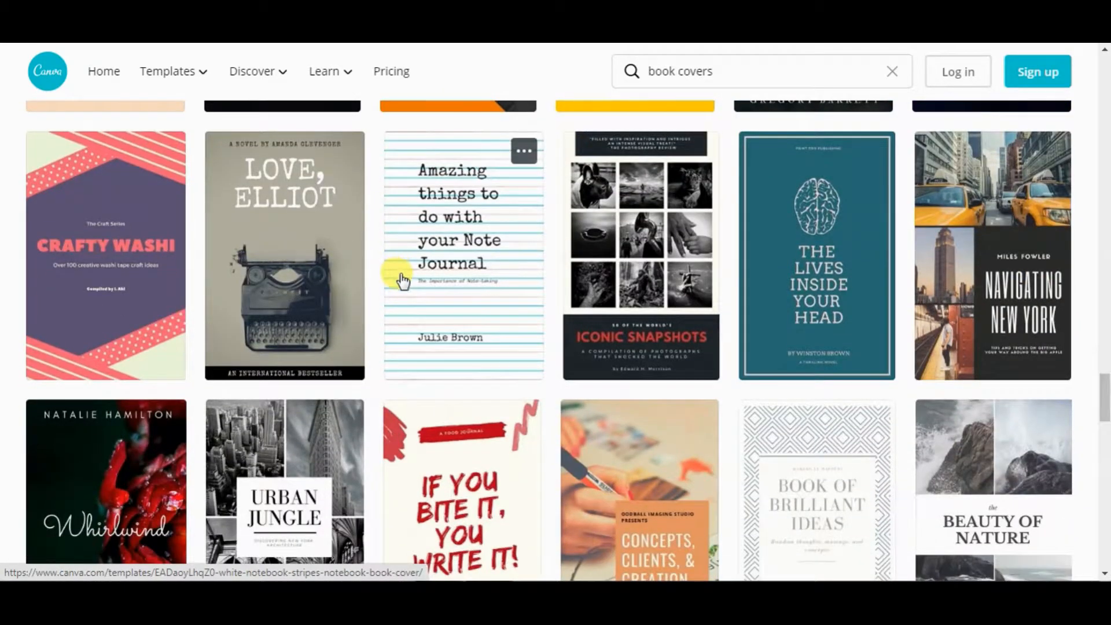
scroll(403, 280, "down", 2)
scroll(403, 283, "down", 4)
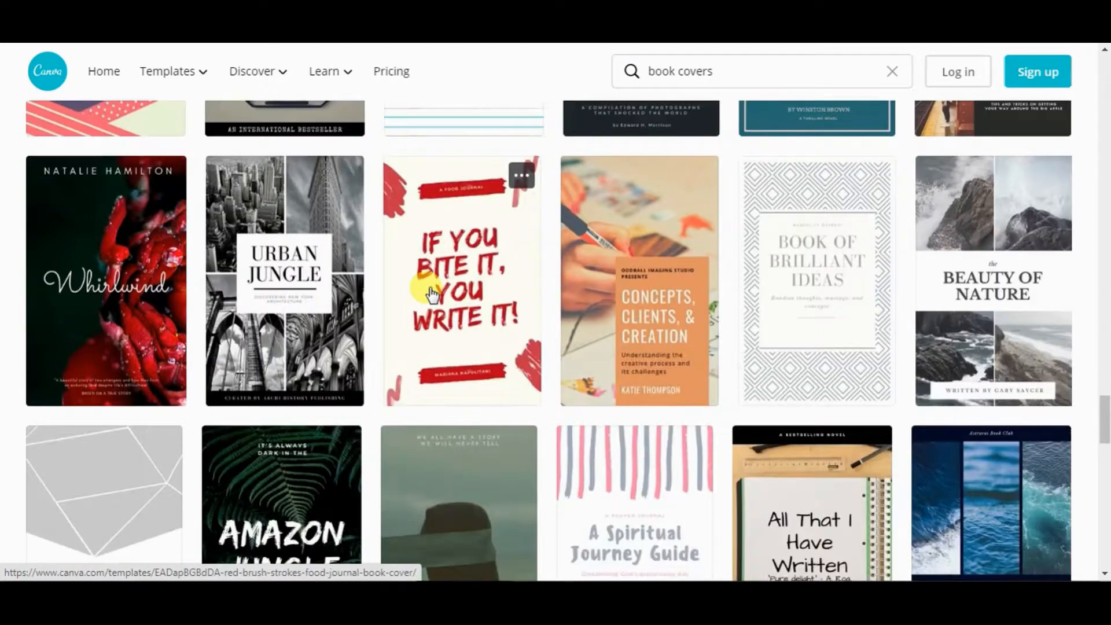
scroll(433, 296, "up", 1)
scroll(432, 298, "down", 7)
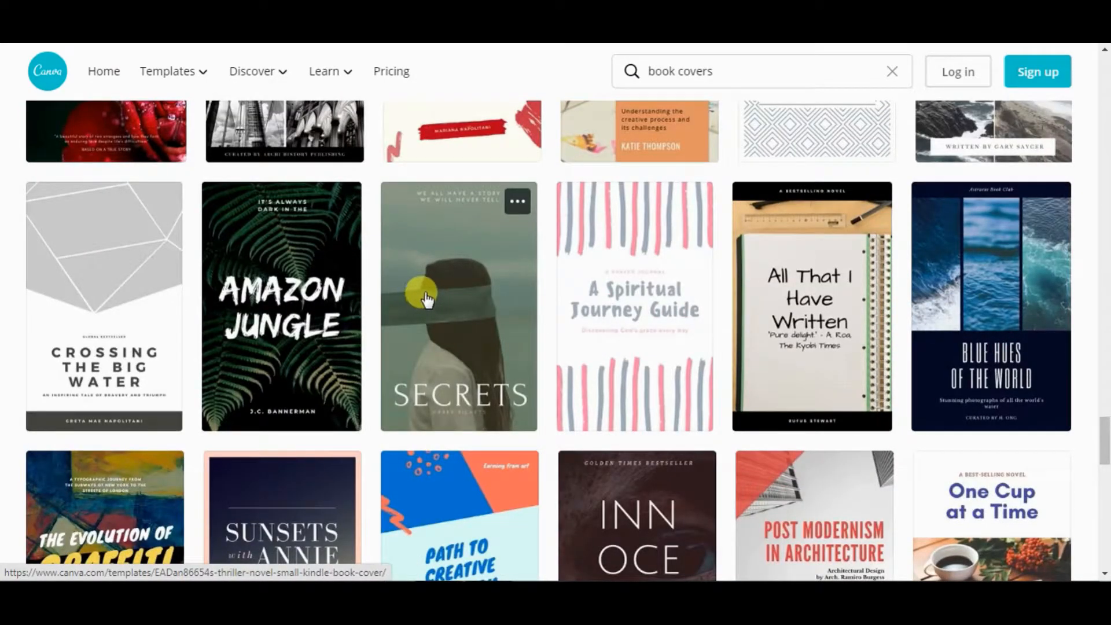
- Open the Neon Graffiti Paint Art Typography Book Cover template from the search results for editing
scroll(431, 300, "down", 4)
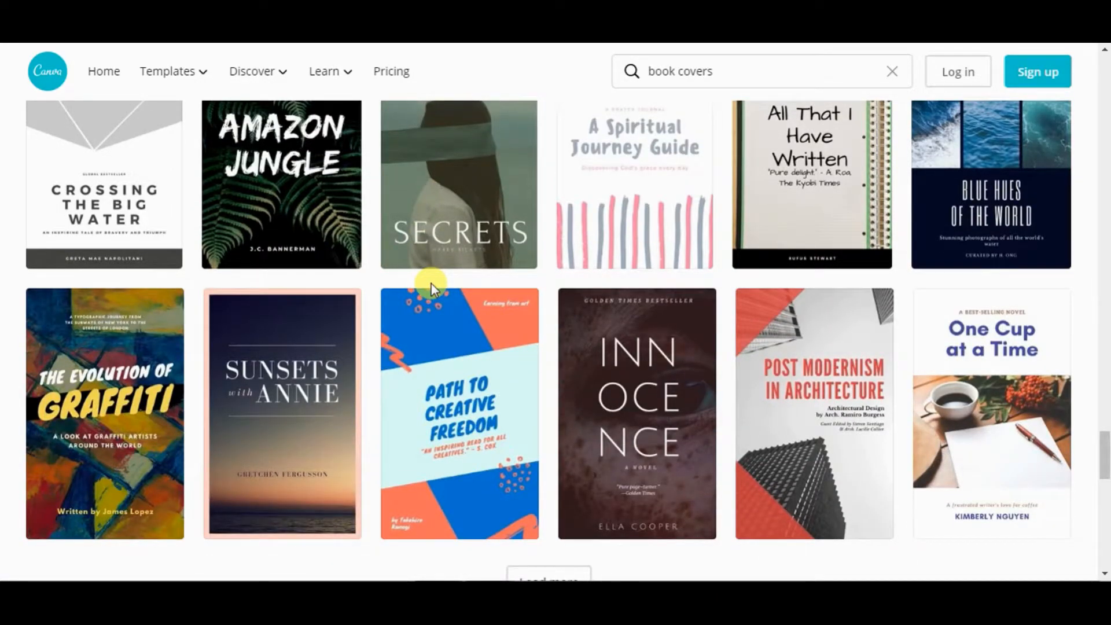
scroll(432, 283, "down", 2)
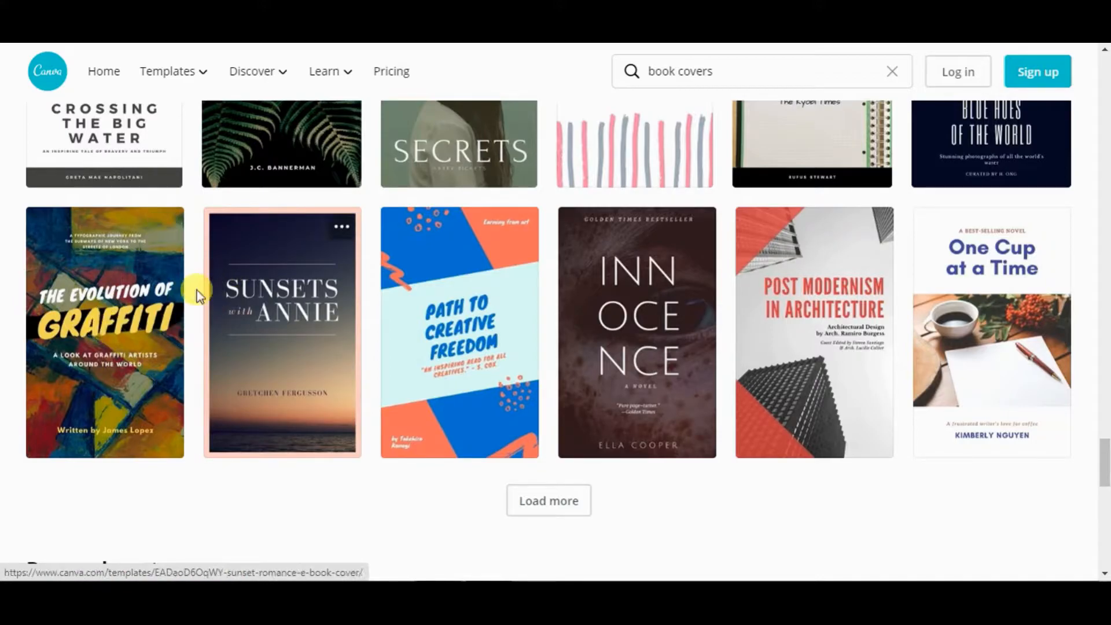
left_click(117, 368)
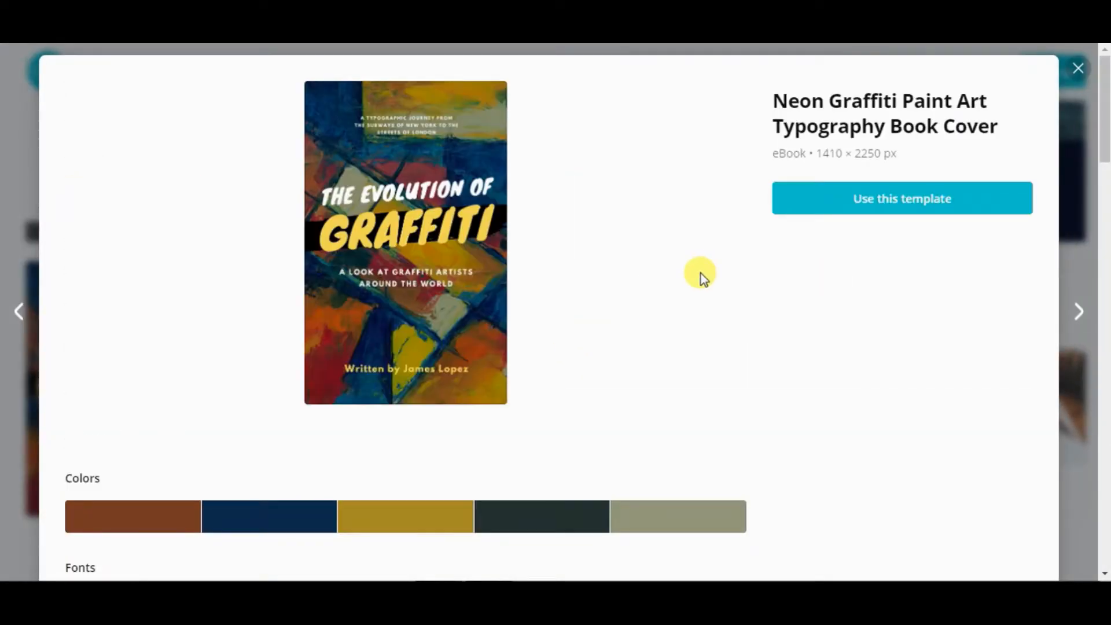
left_click(909, 210)
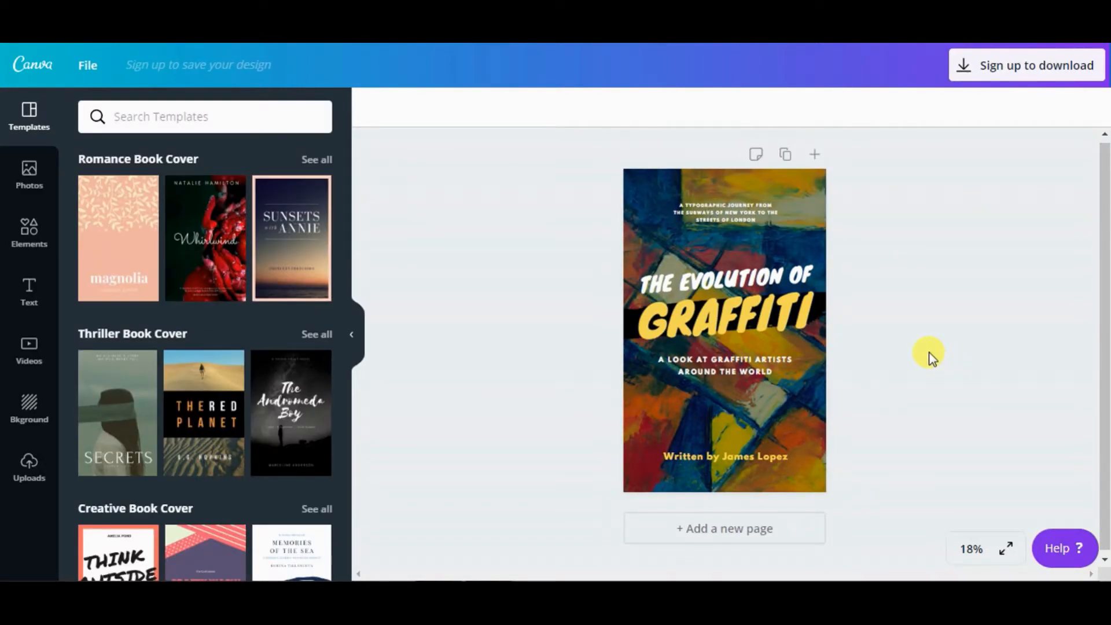
- Inspect the cover at 50% zoom and set the canvas zoom to 25%
left_click(970, 549)
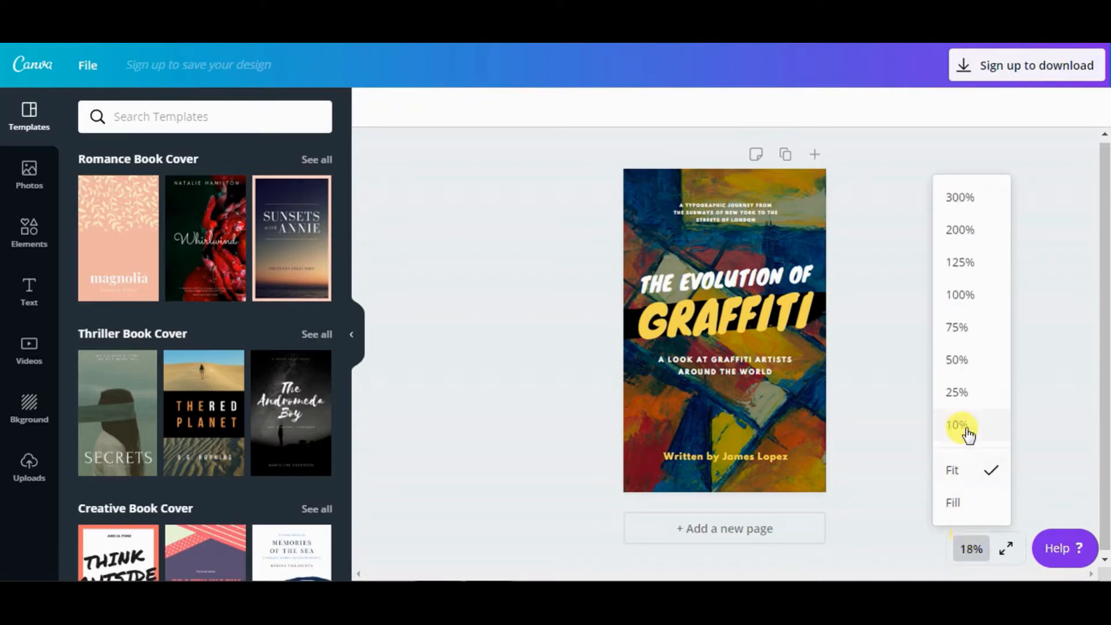
left_click(967, 363)
scroll(984, 373, "down", 4)
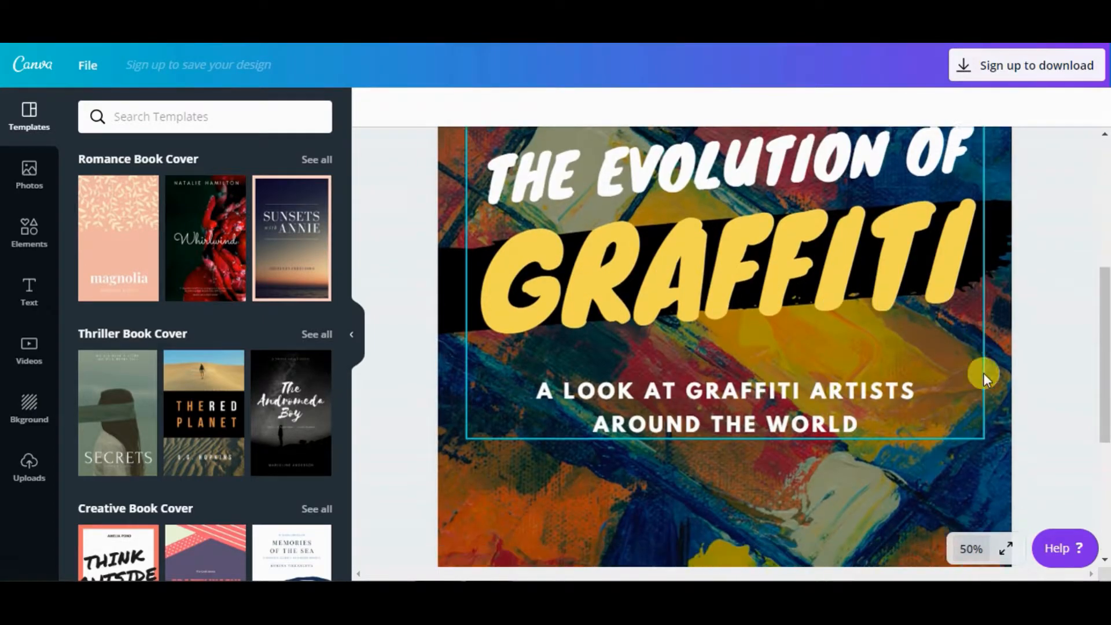
scroll(984, 372, "down", 2)
scroll(984, 373, "up", 8)
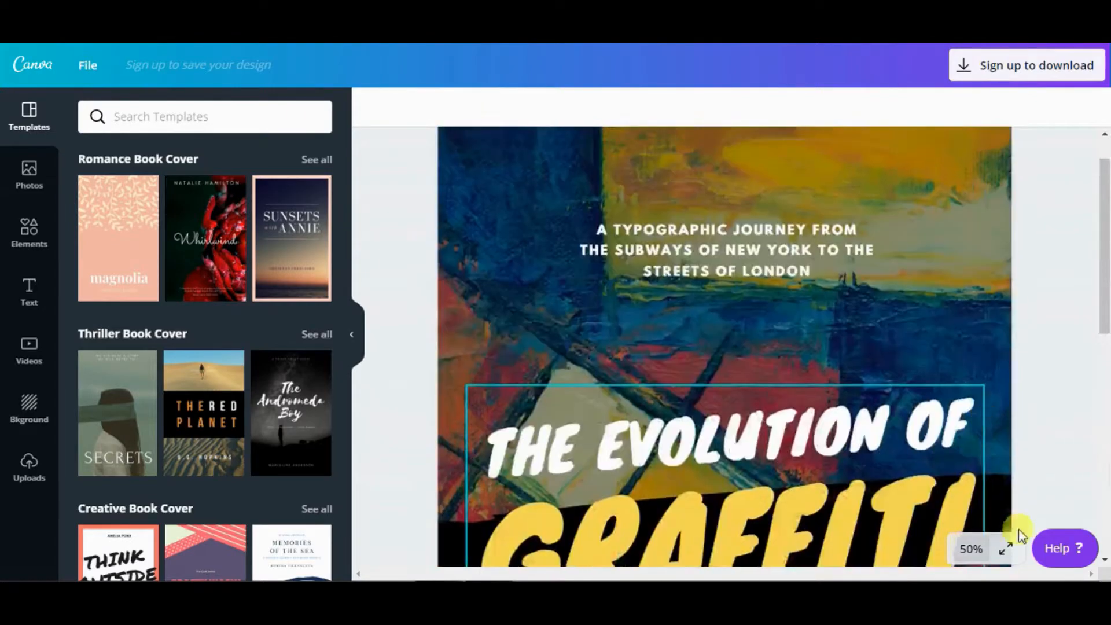
left_click(981, 555)
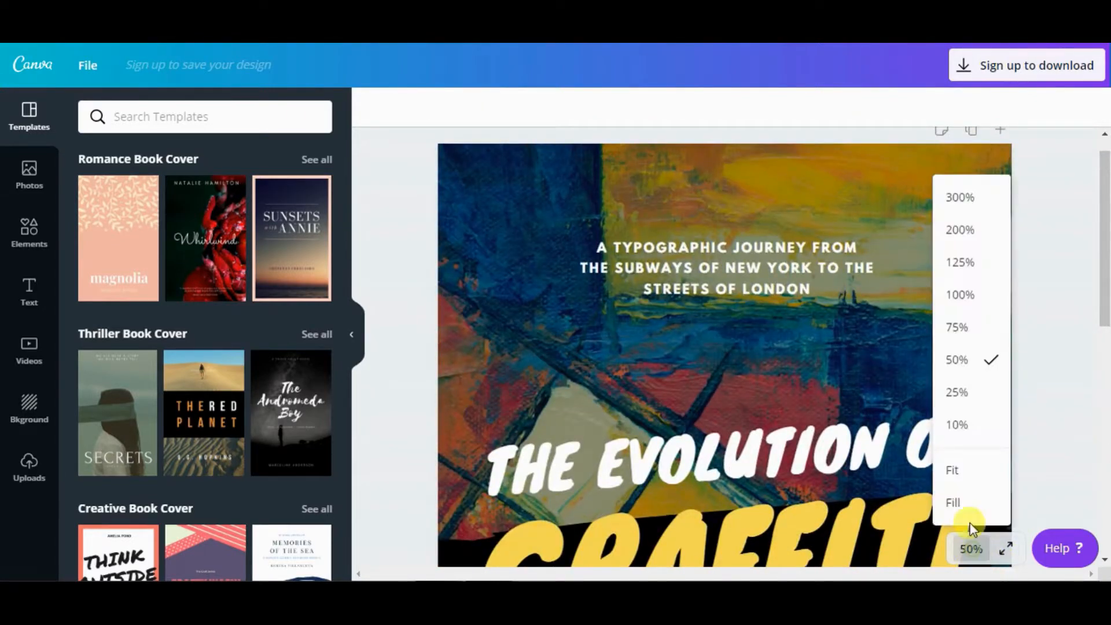
left_click(960, 392)
scroll(1008, 373, "down", 2)
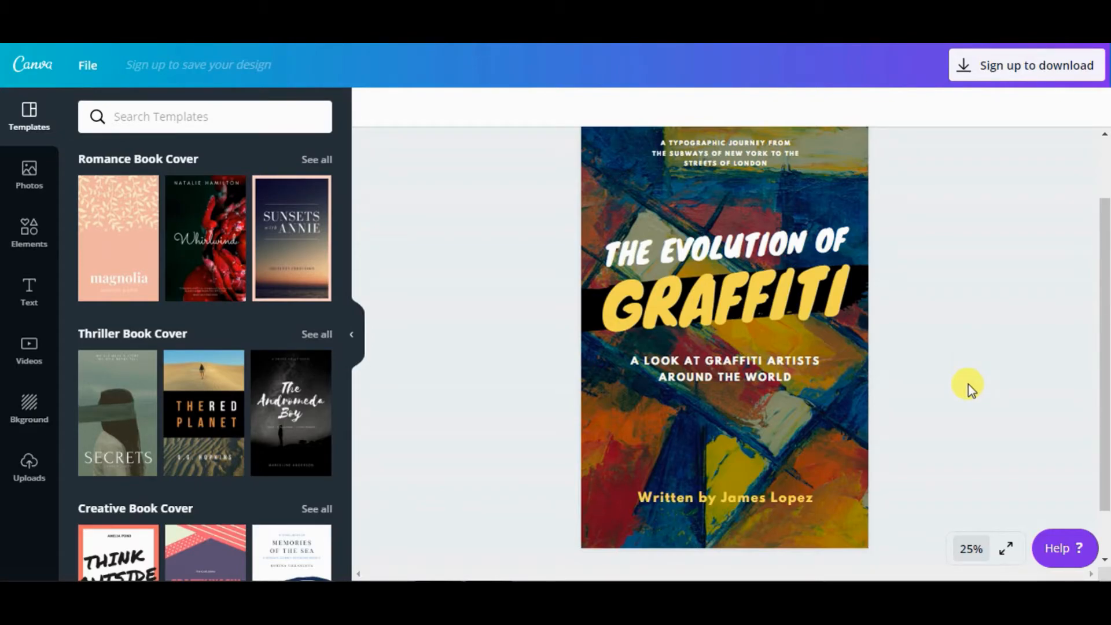
- Replace the cover's yellow title word with "JACK" and the white line above it with "CHANNEL"
left_click(791, 301)
double_click(787, 295)
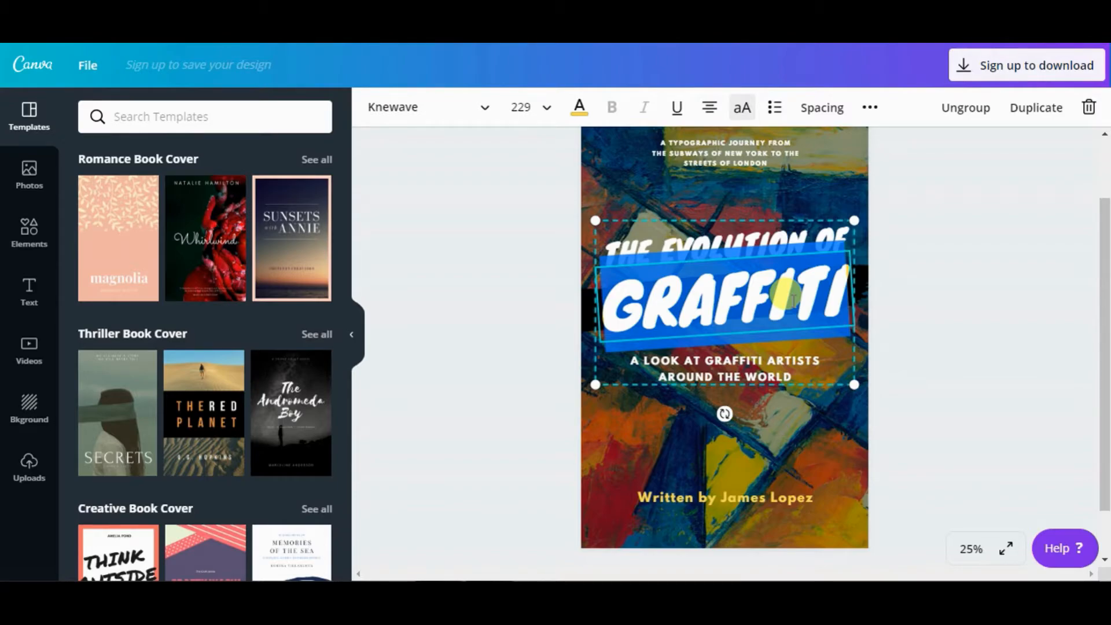
type("JACK")
key("ctrl+z")
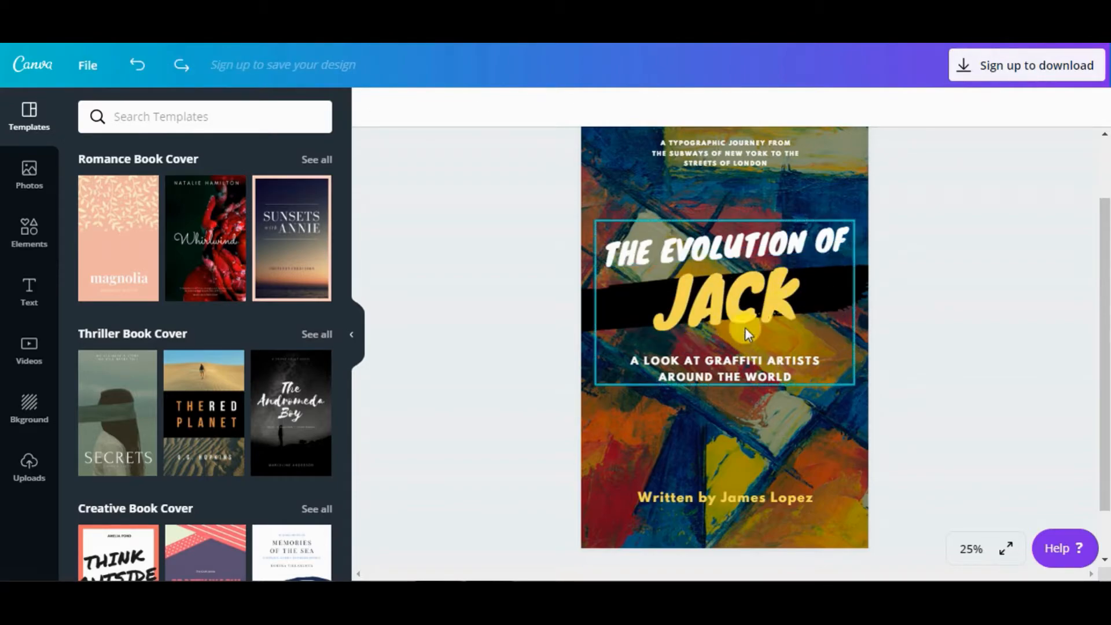
key("ctrl+y")
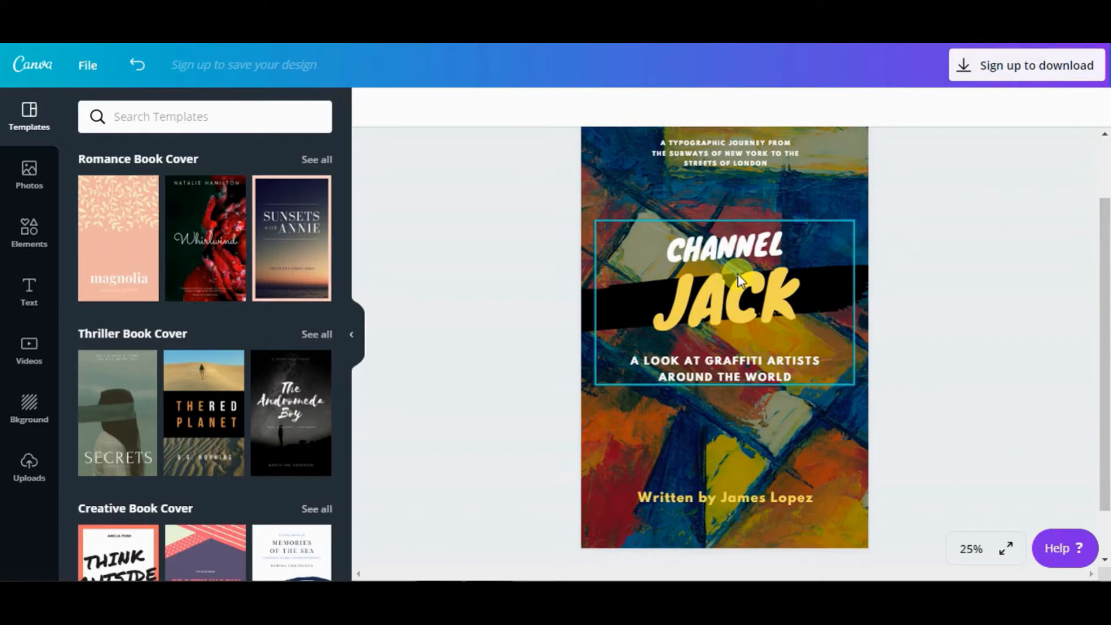
- Replace the two-line subtitle under the title with "YOUTUBE"
left_click(737, 267)
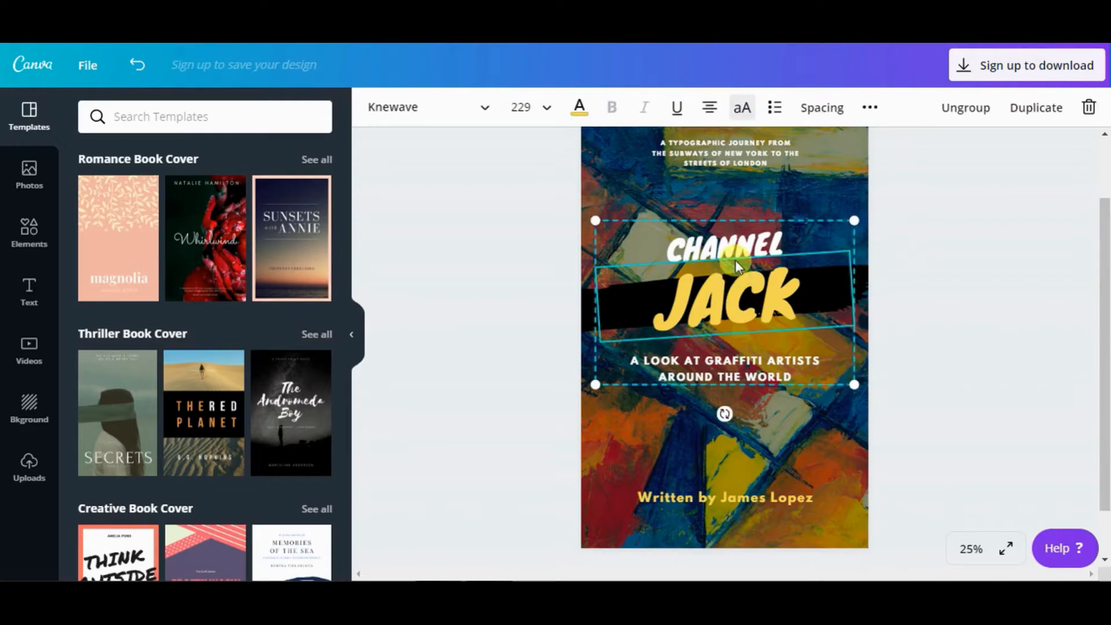
triple_click(728, 375)
key("ctrl+a")
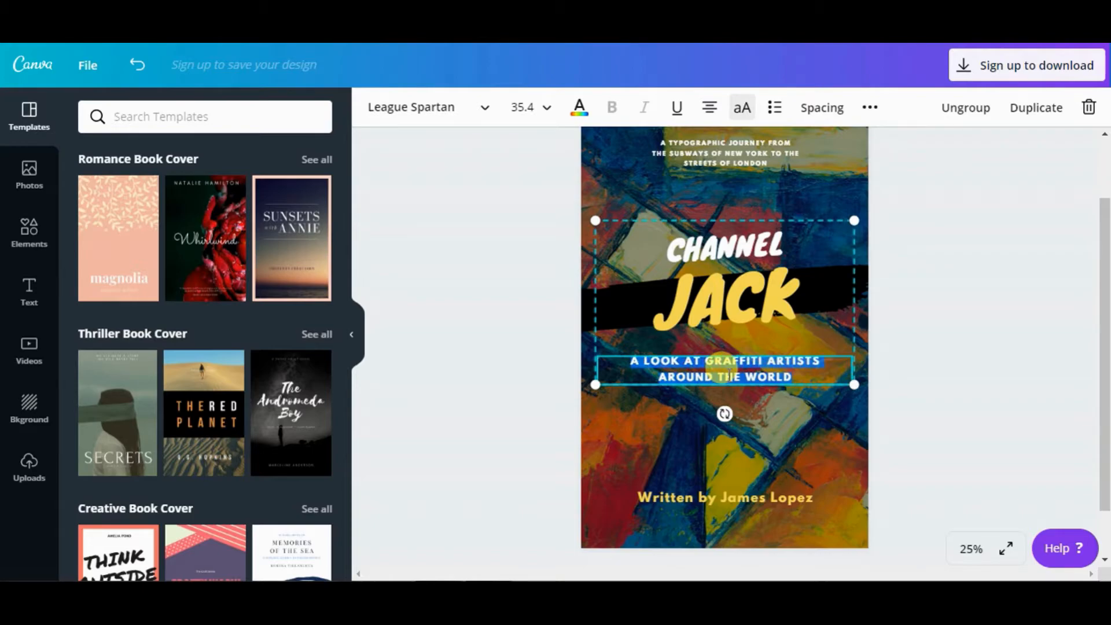
type("YOUTUBE")
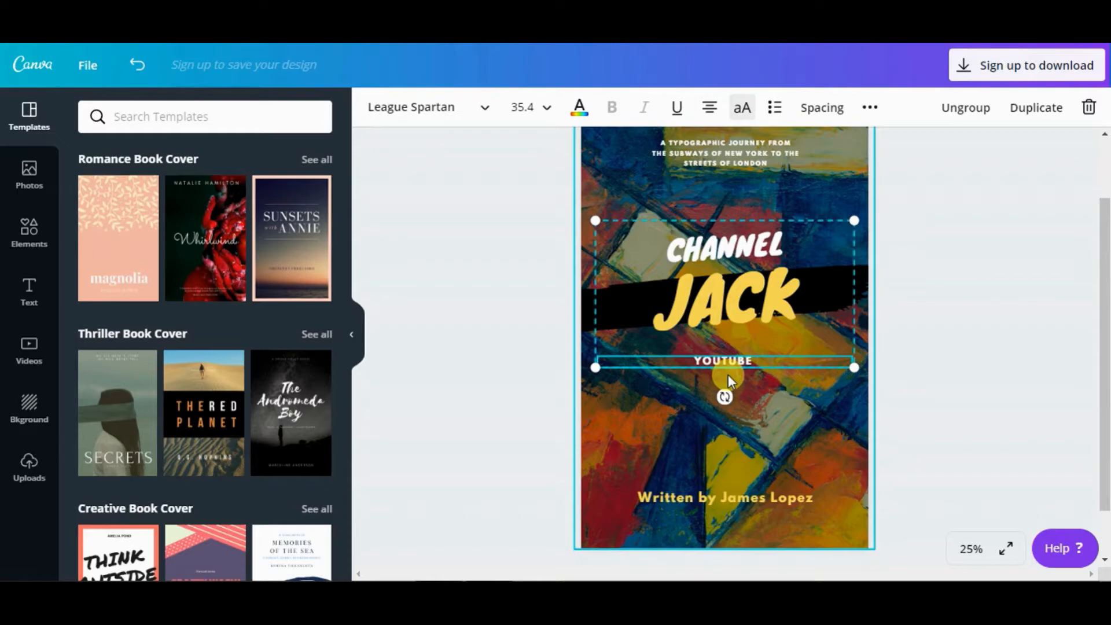
left_click(948, 338)
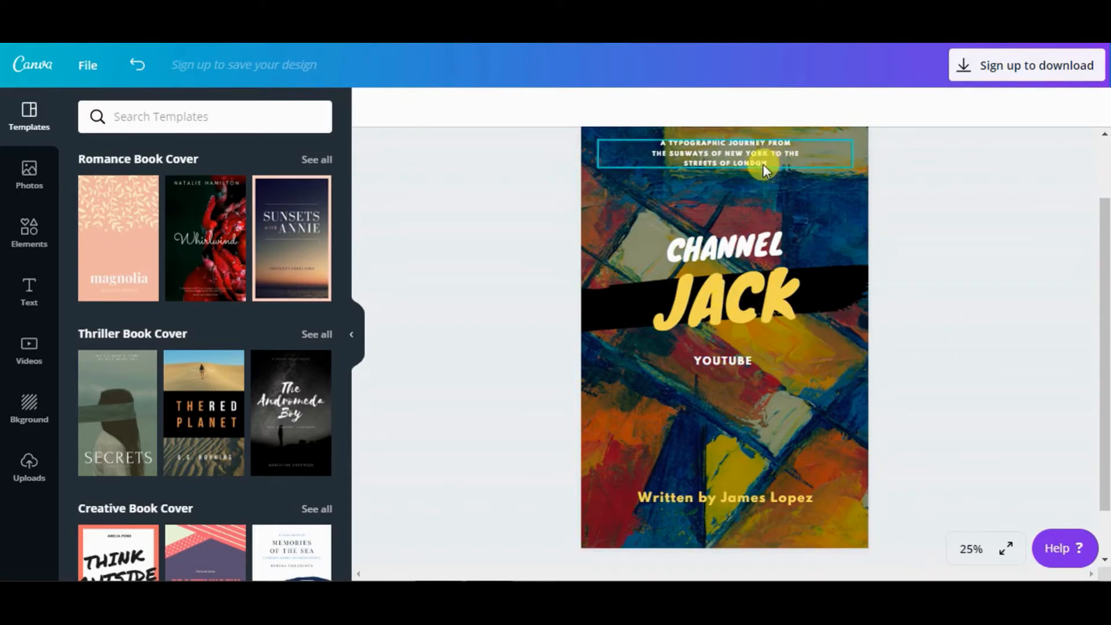
- Delete the three-line tagline at the top of the cover and undo the deletion
scroll(917, 280, "up", 2)
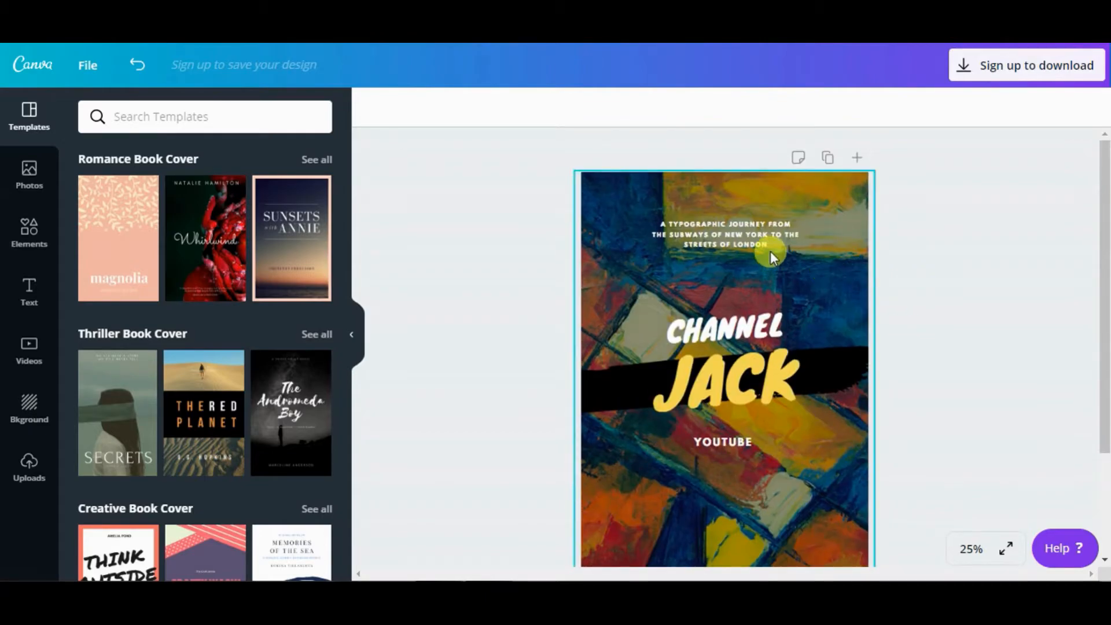
left_click(728, 240)
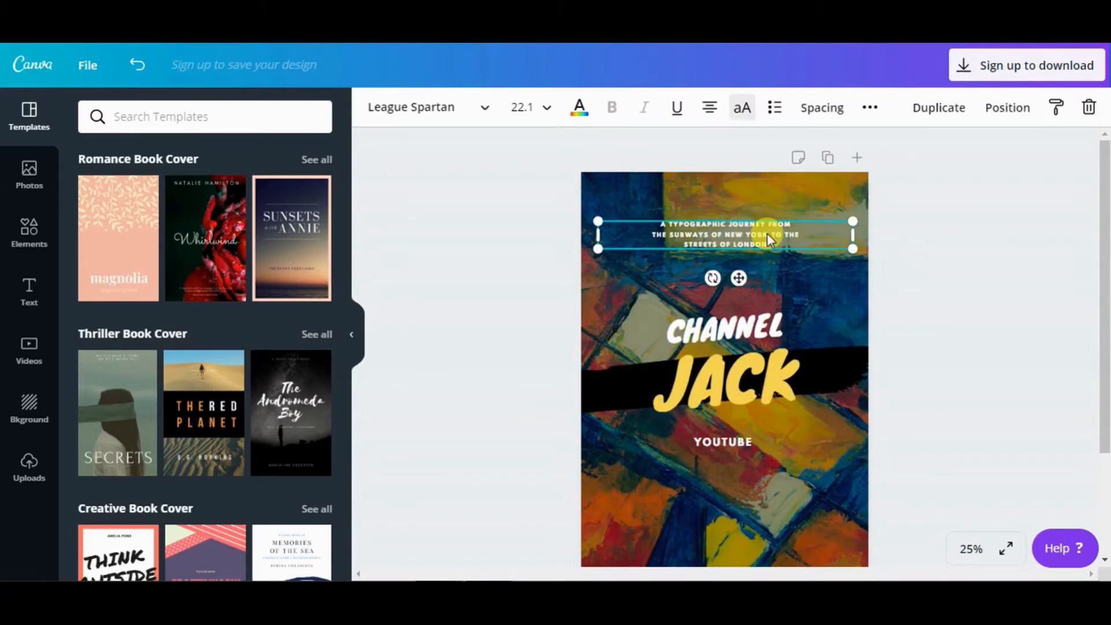
left_click(1090, 108)
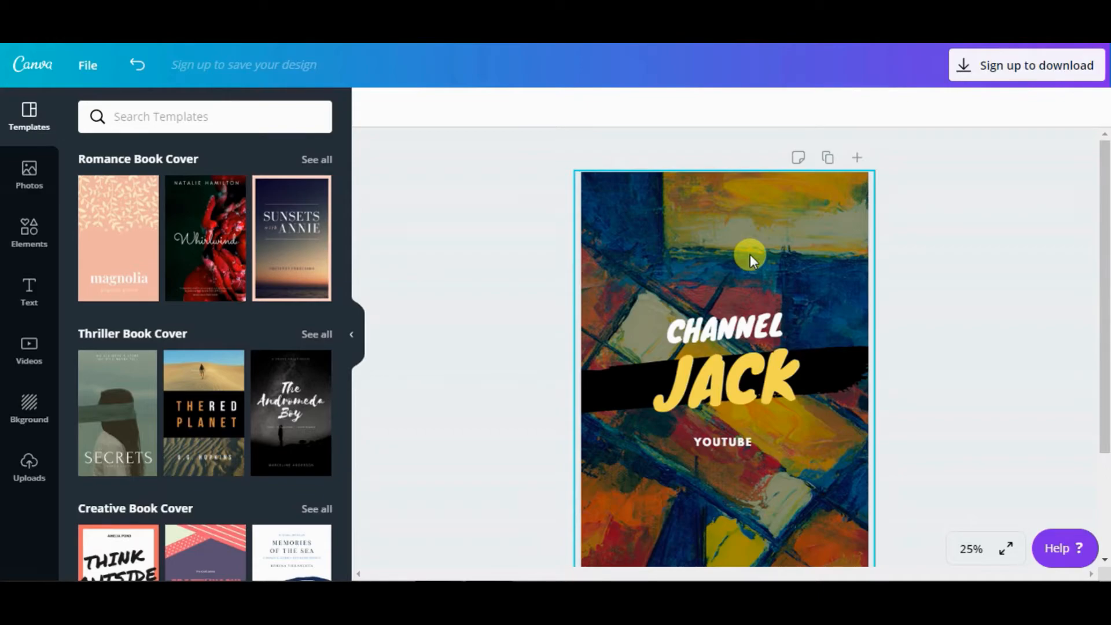
key("ctrl+z")
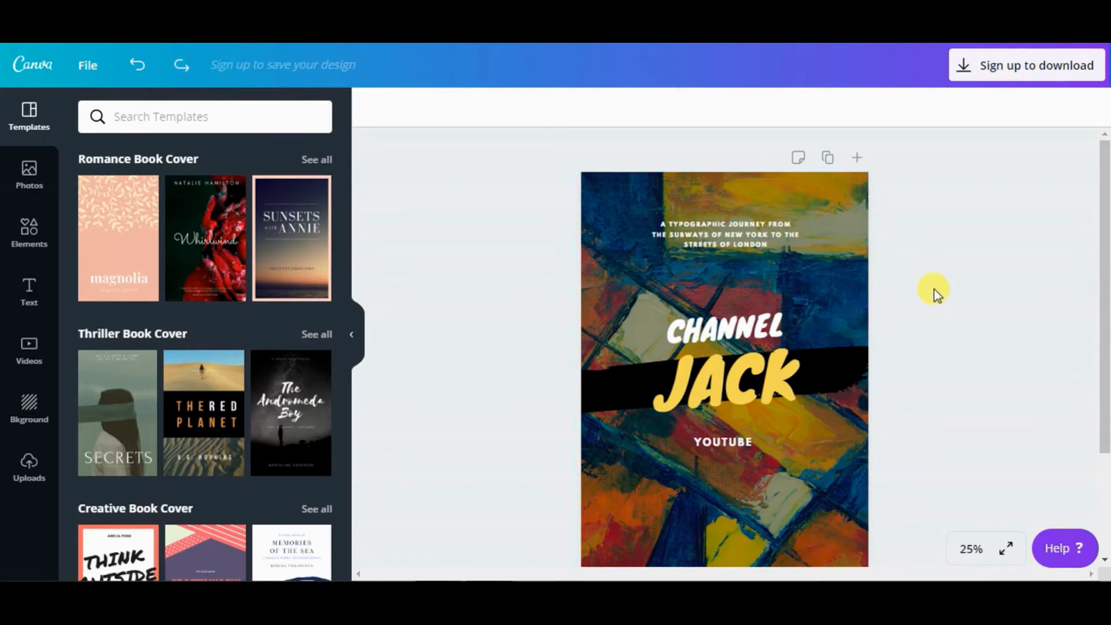
scroll(941, 318, "down", 2)
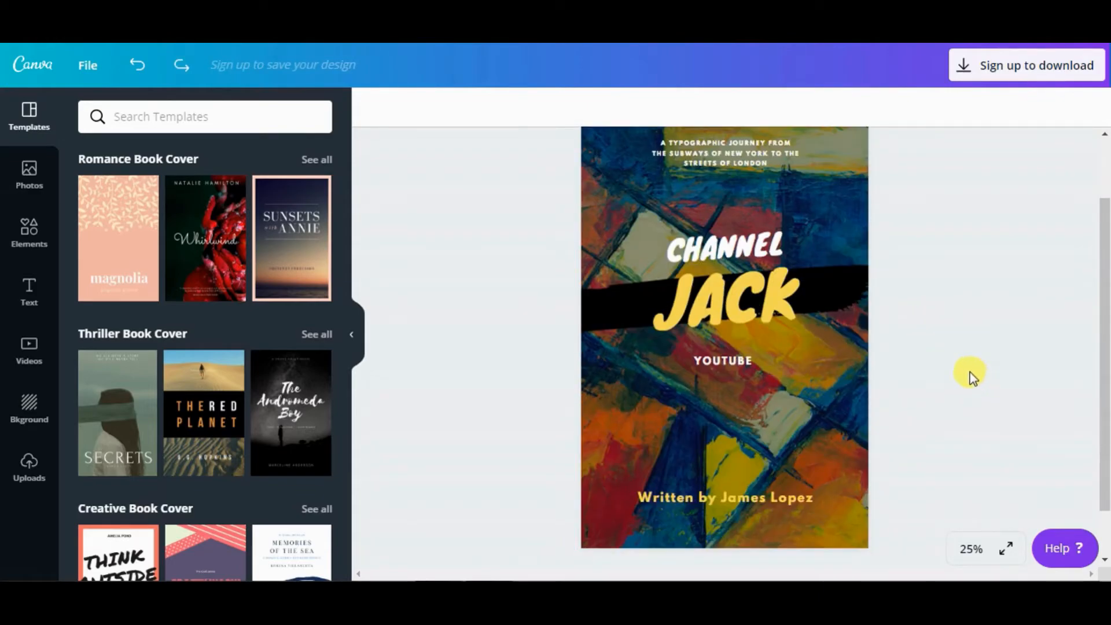
scroll(970, 373, "up", 1)
scroll(950, 382, "down", 1)
scroll(959, 389, "up", 1)
scroll(959, 389, "down", 1)
- Check the area for uploading own images and search the stock photos for "youtube"
left_click(27, 174)
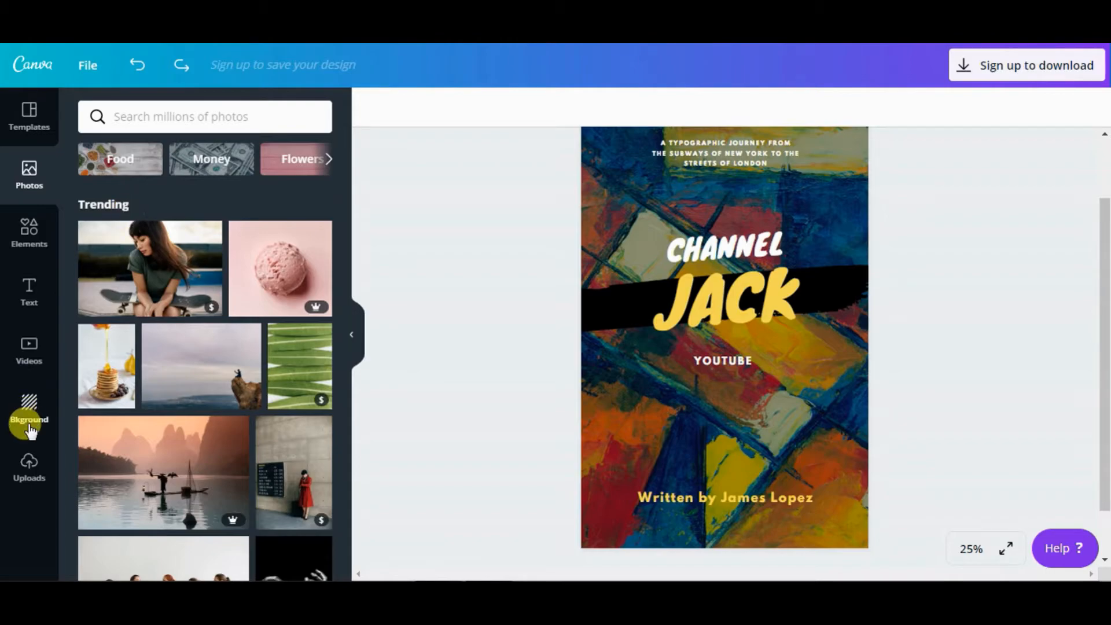
left_click(31, 466)
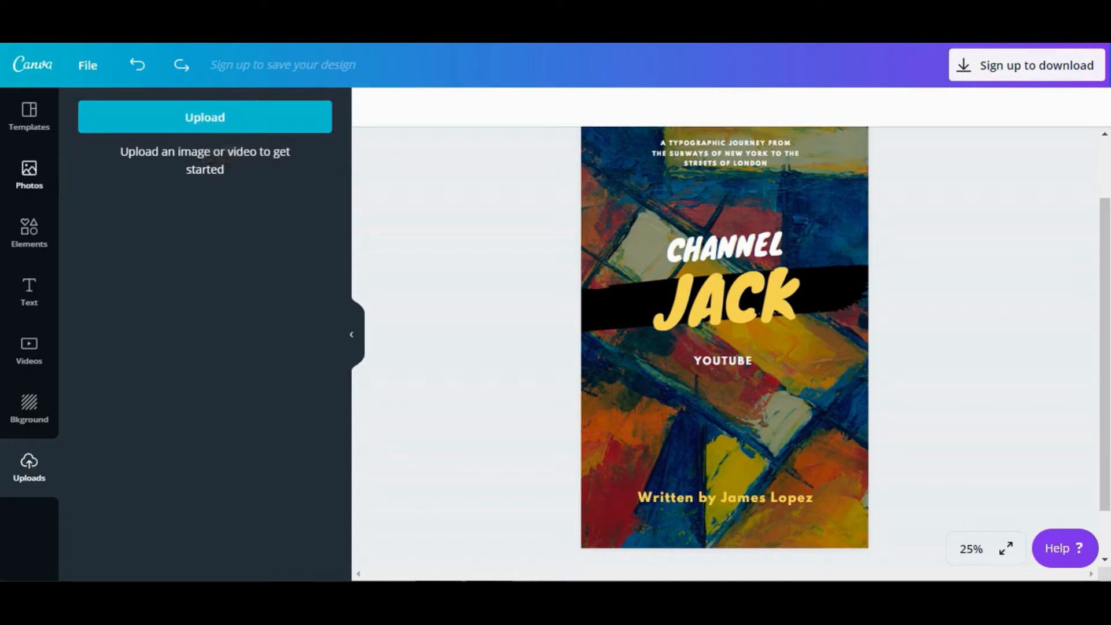
left_click(26, 181)
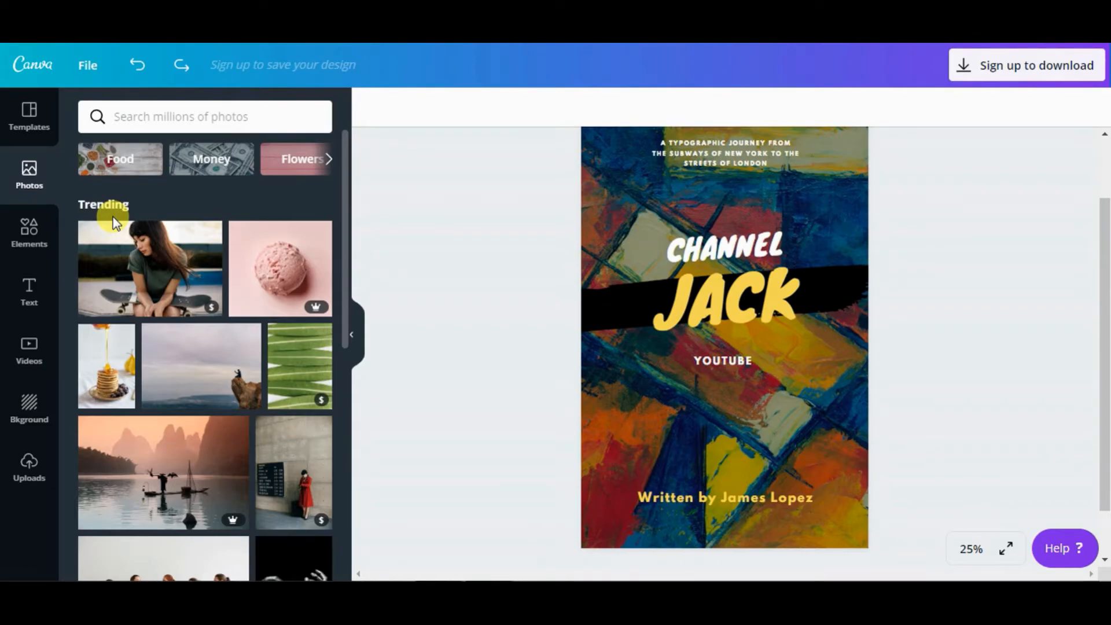
left_click(116, 119)
type("youtube")
key("Return")
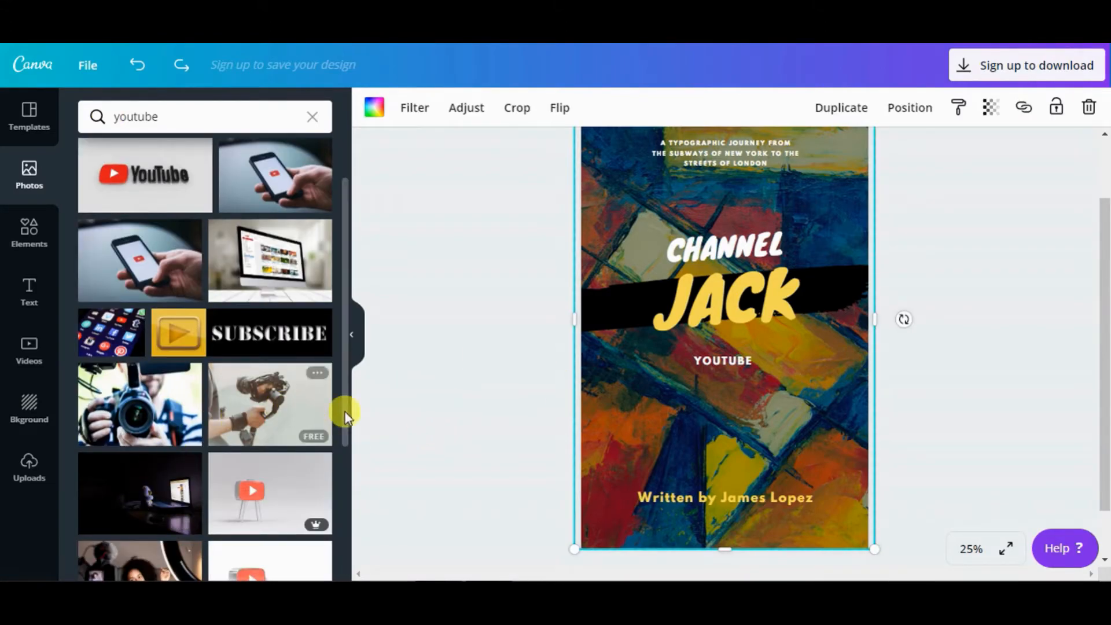
- Replace the cover's background with the dark photo of a lit laptop screen from the photo results
scroll(223, 479, "down", 3)
mouse_move(124, 340)
left_mouse_down()
mouse_move(438, 364)
mouse_move(609, 401)
left_mouse_up()
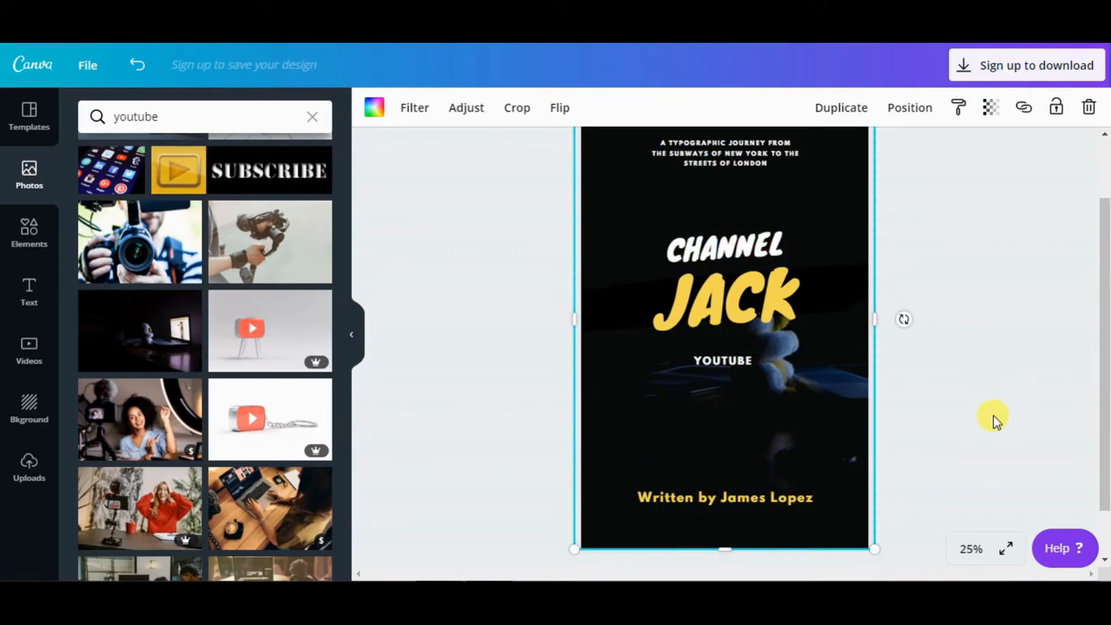
left_click(936, 394)
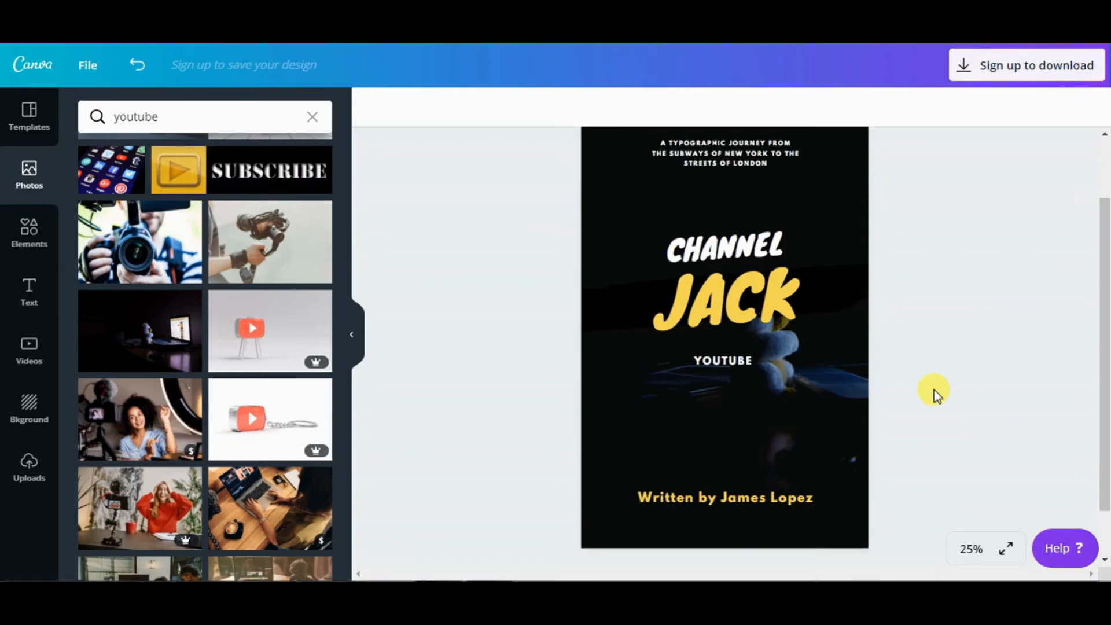
- Change the author line at the bottom of the cover to "Written by jack with you"
scroll(845, 484, "down", 1)
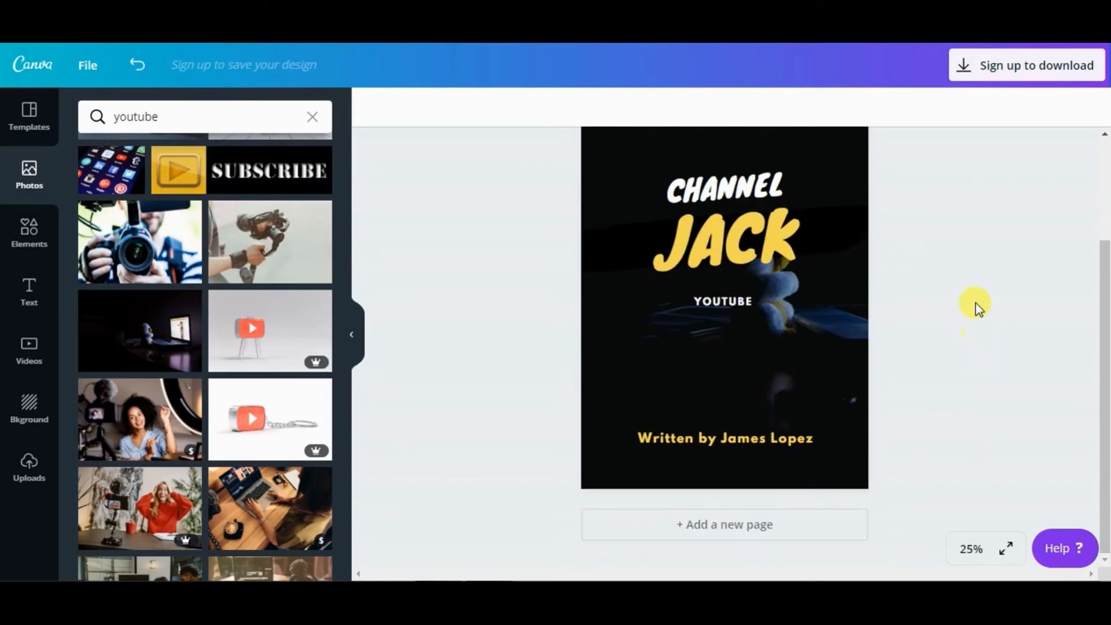
left_click(755, 437)
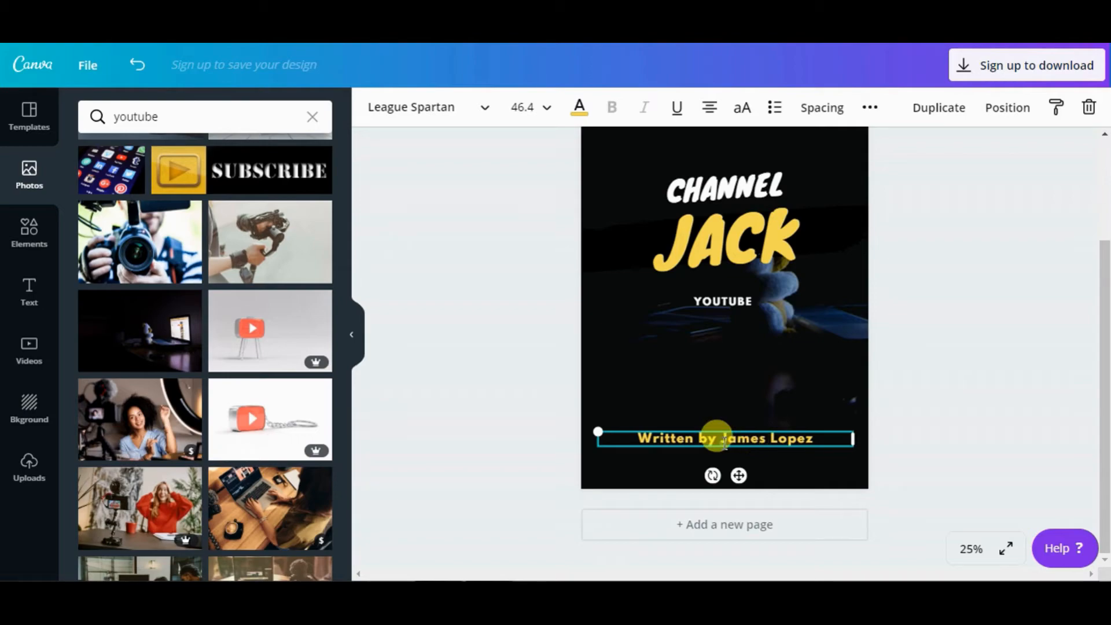
left_click_drag(723, 441, 833, 443)
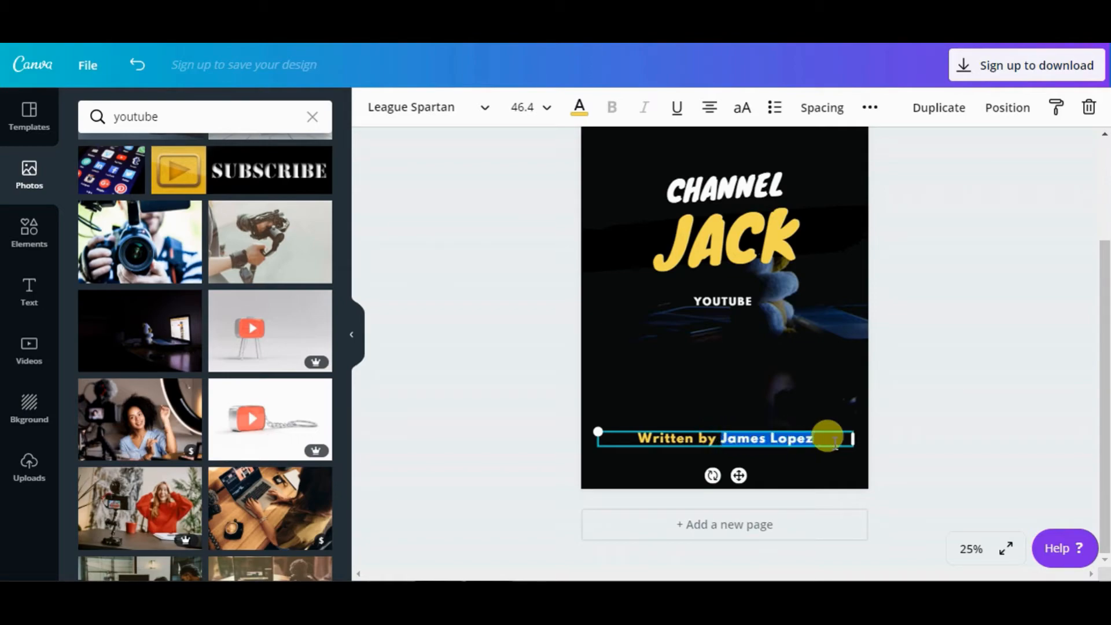
type("jack with you")
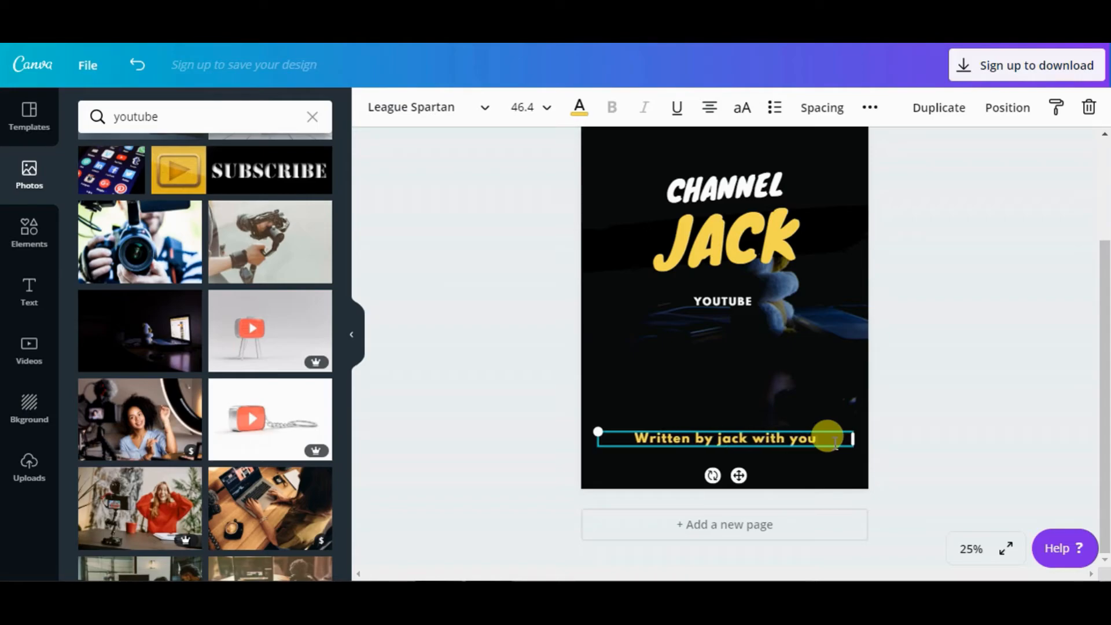
left_click(955, 399)
scroll(960, 408, "up", 2)
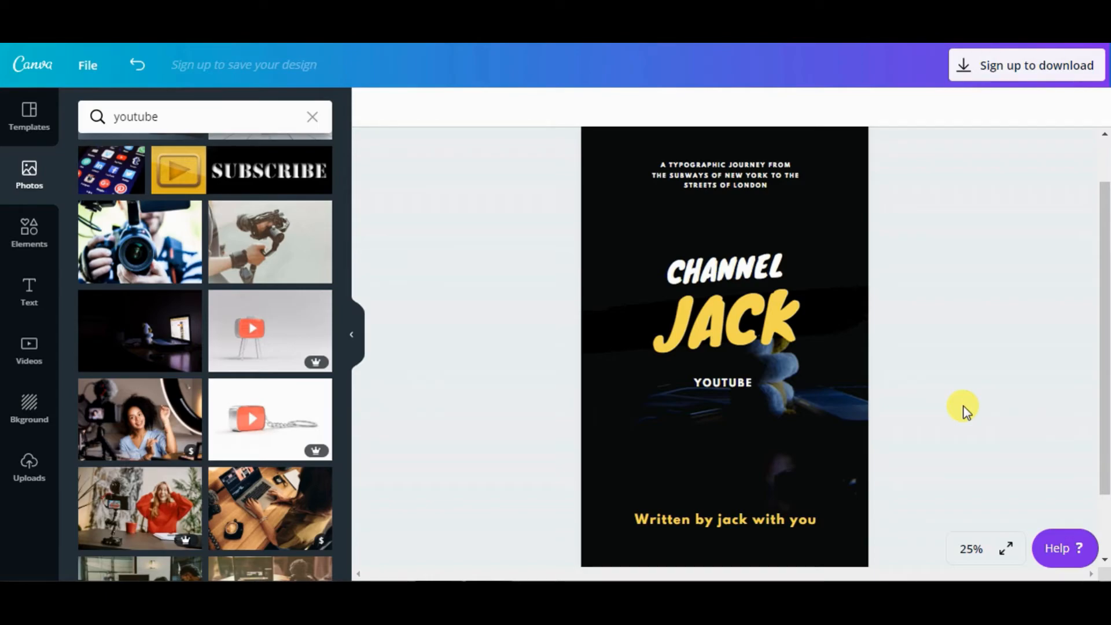
scroll(966, 411, "up", 1)
scroll(253, 312, "up", 2)
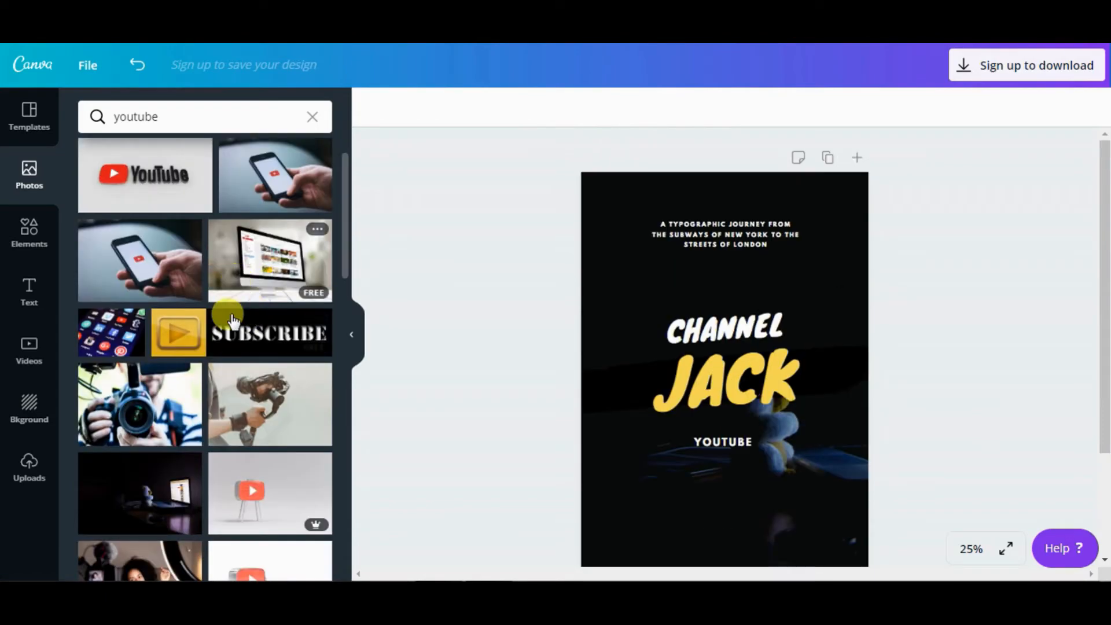
scroll(229, 322, "down", 2)
- Switch to the Unsplash website and browse the free high-resolution photos in its Editorial feed as possible cover images
mouse_move(237, 346)
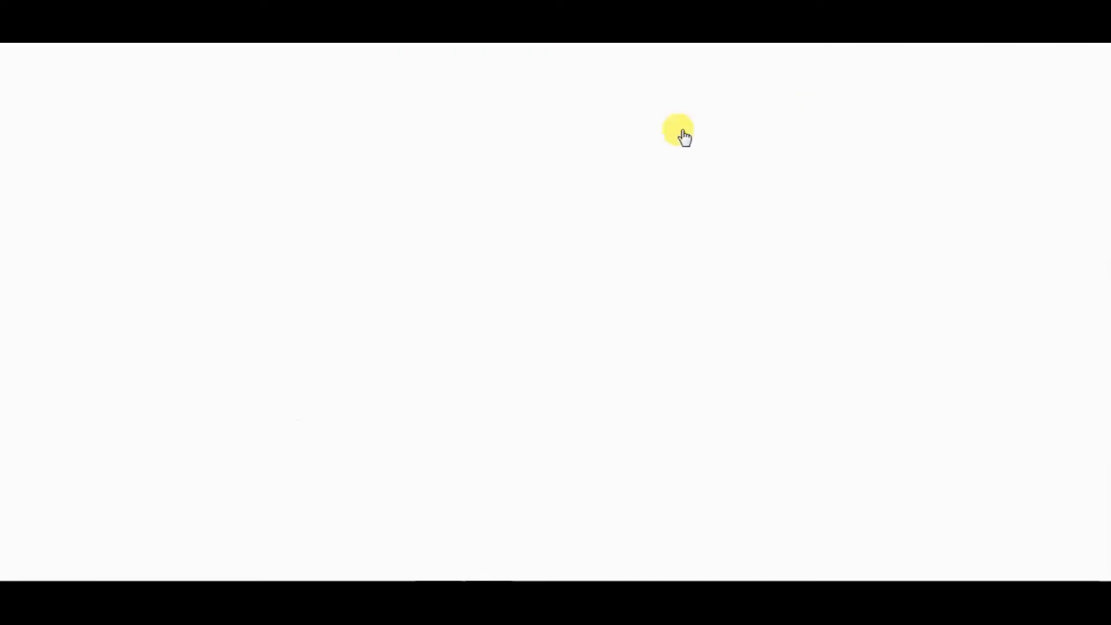
scroll(585, 272, "down", 10)
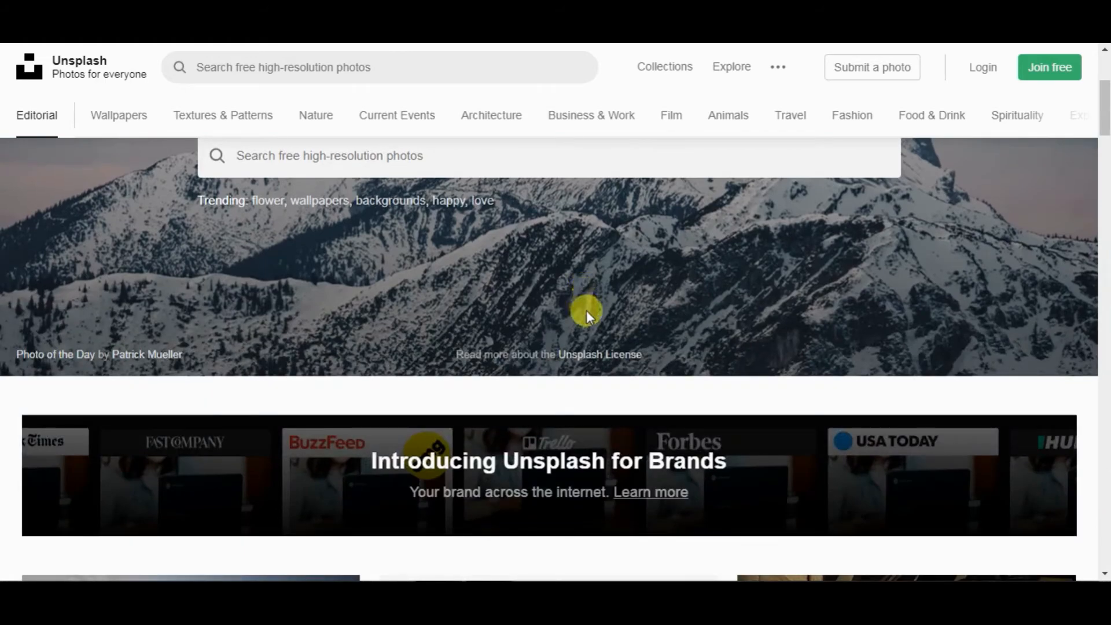
scroll(369, 312, "down", 4)
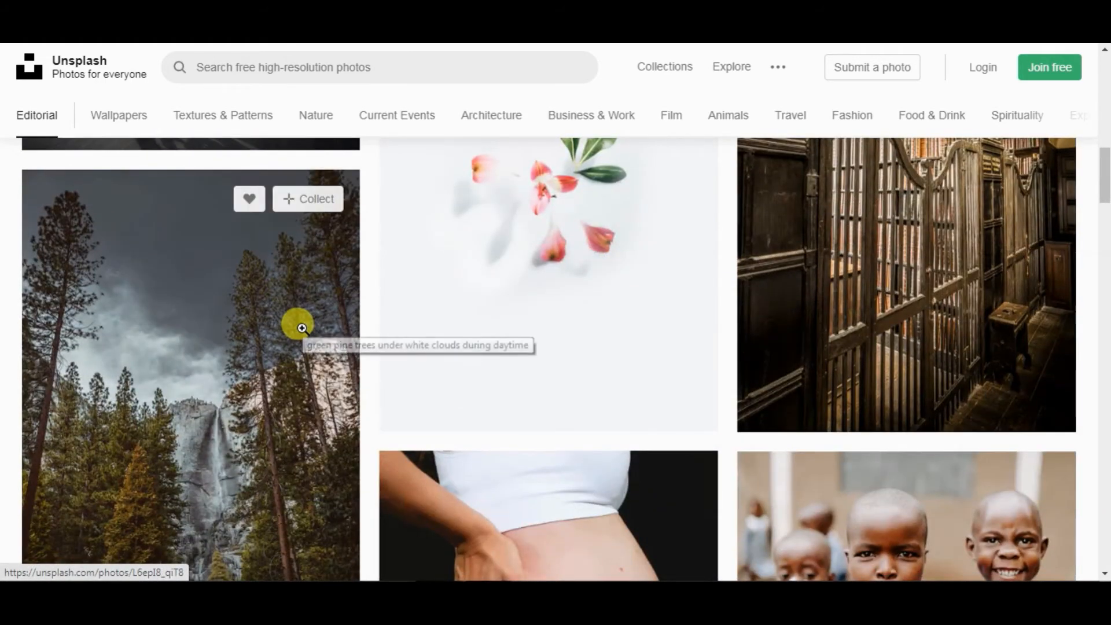
scroll(298, 332, "down", 4)
scroll(302, 346, "down", 9)
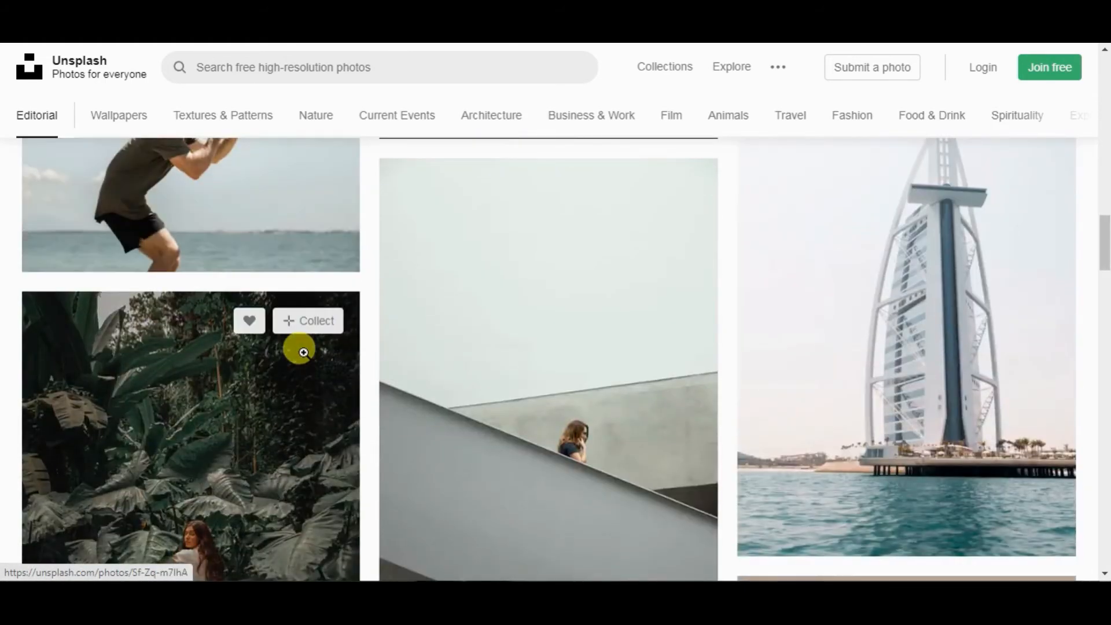
scroll(313, 338, "down", 4)
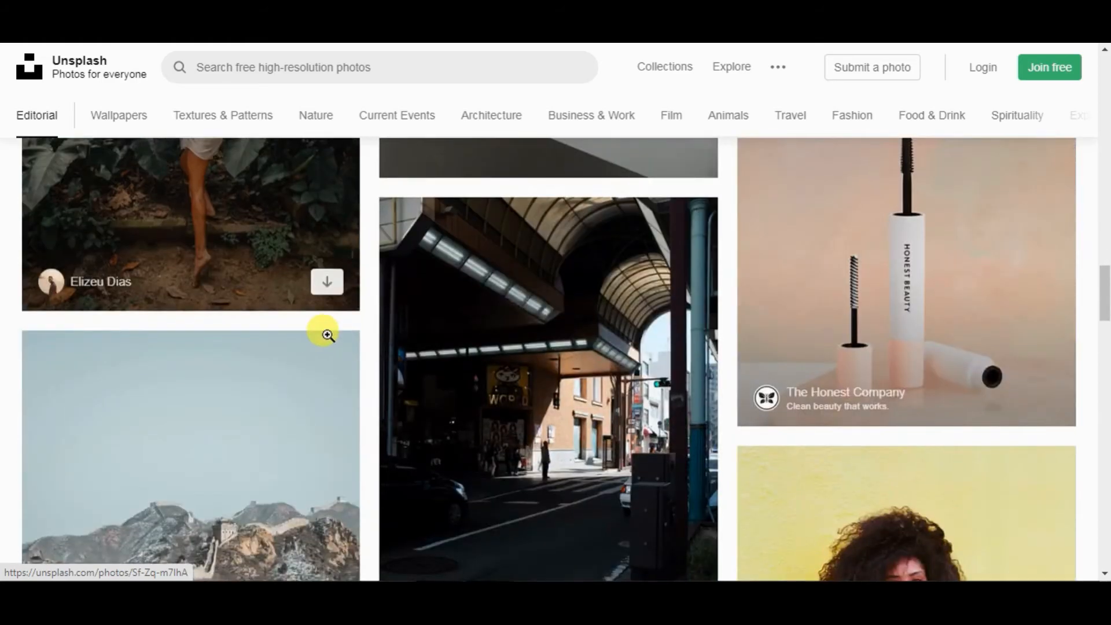
scroll(323, 331, "down", 3)
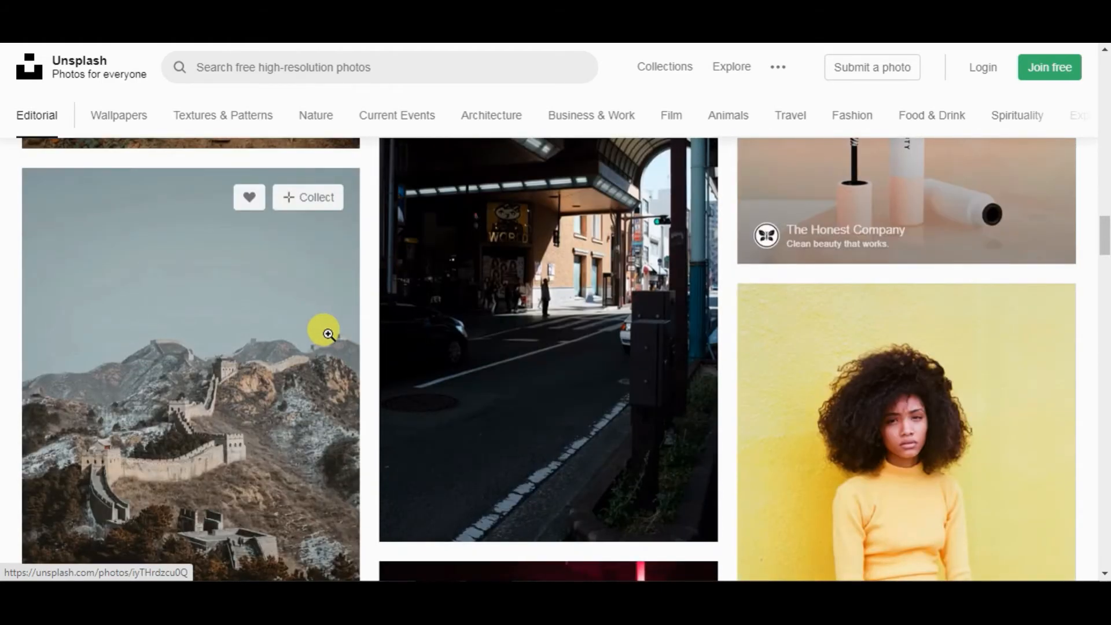
scroll(174, 266, "down", 15)
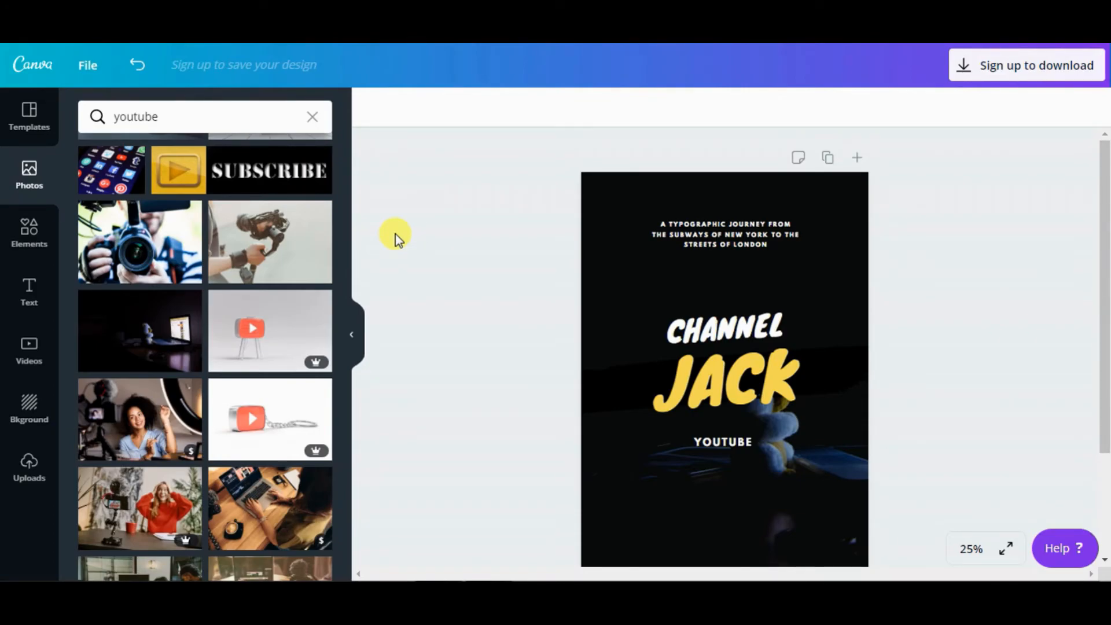
- Return to Canva and look over the edited cover and the other templates in the "book covers" search results
scroll(922, 248, "down", 2)
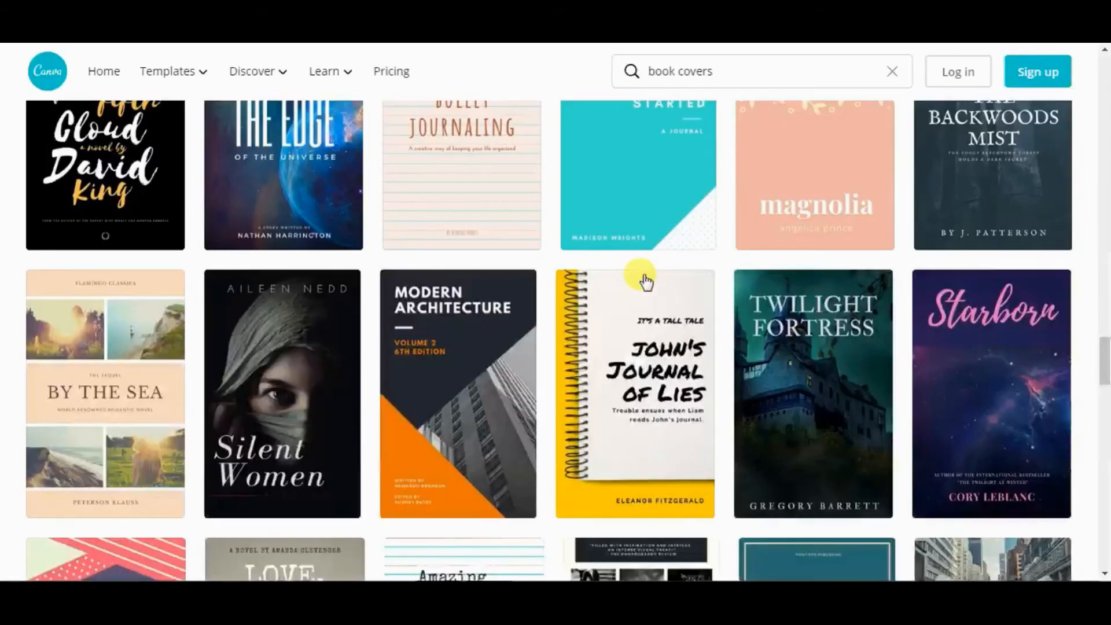
scroll(665, 325, "down", 3)
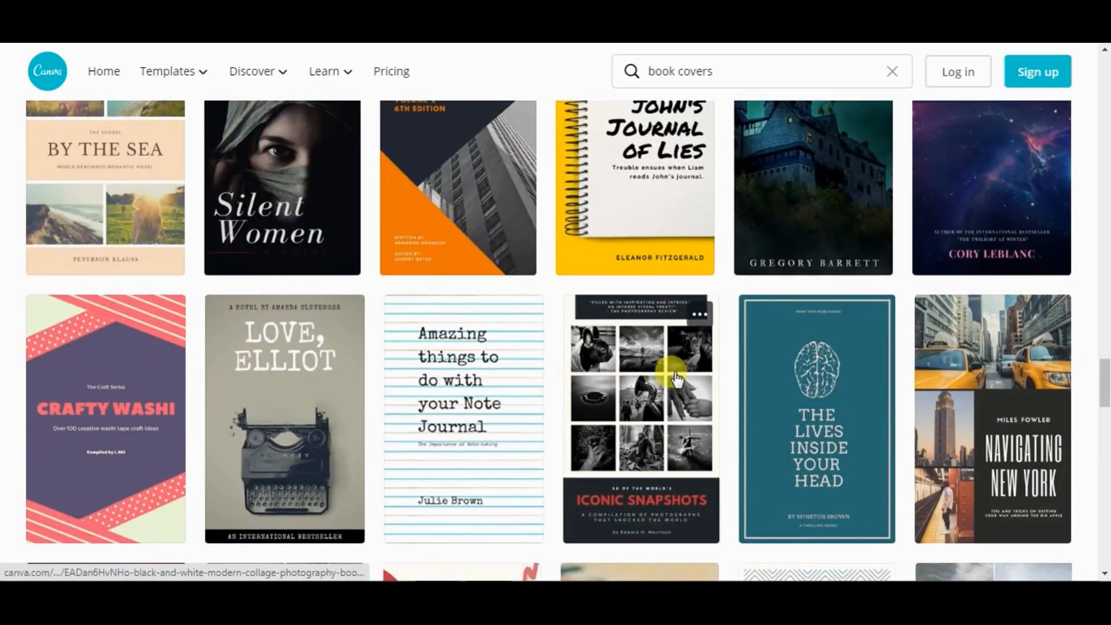
scroll(676, 379, "up", 3)
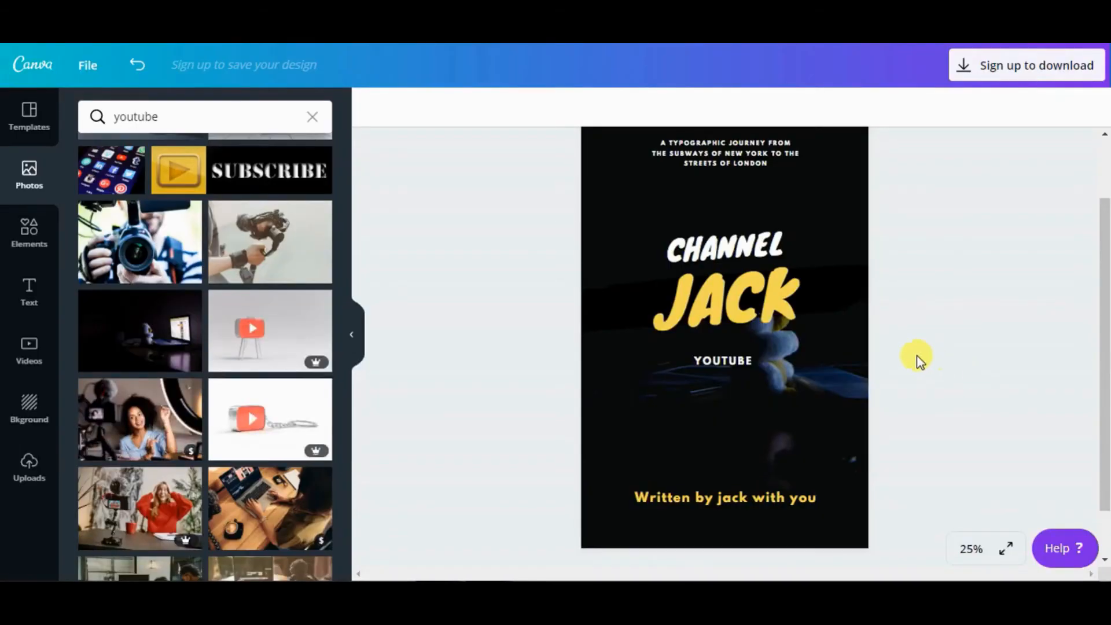